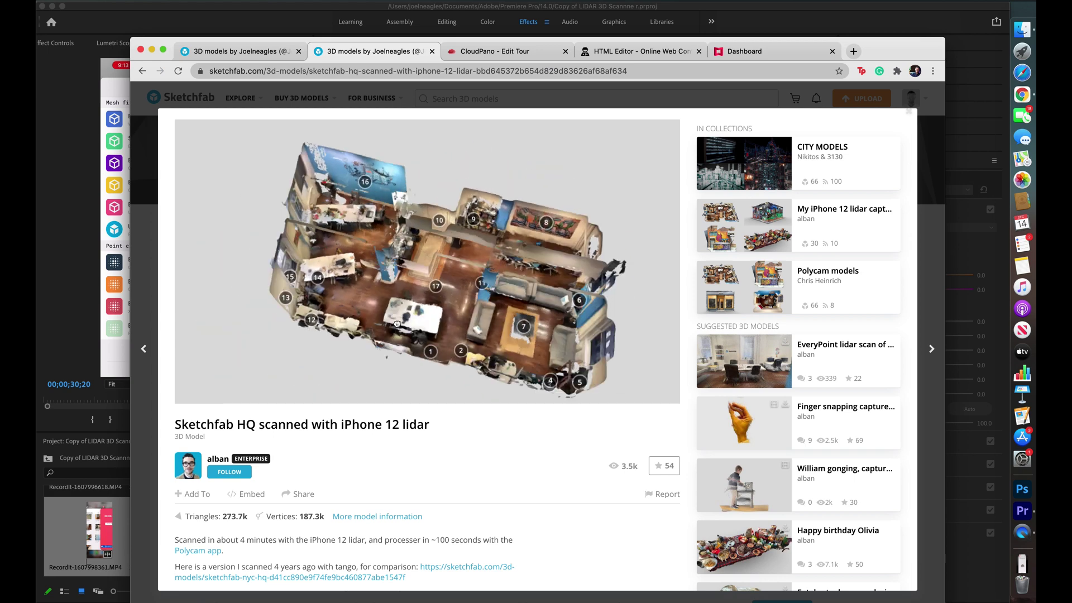
Fly to the Common area annotation 7 and orbit around the scanned HQ living space
{"action": "left_click", "coordinate": [328, 330]}
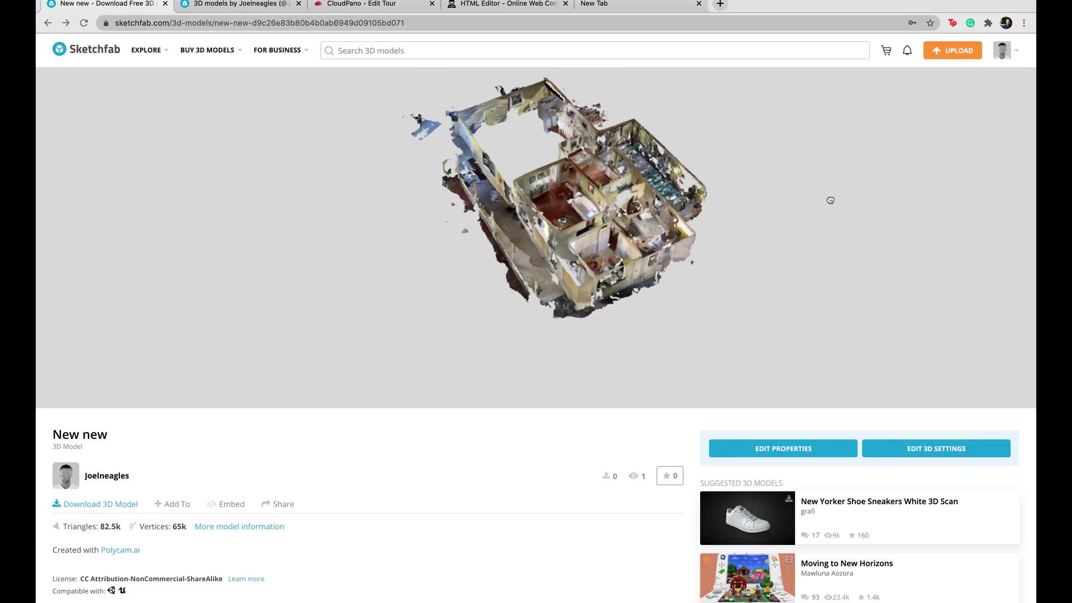
{"action": "left_click_drag", "start_coordinate": [830, 200], "coordinate": [851, 204]}
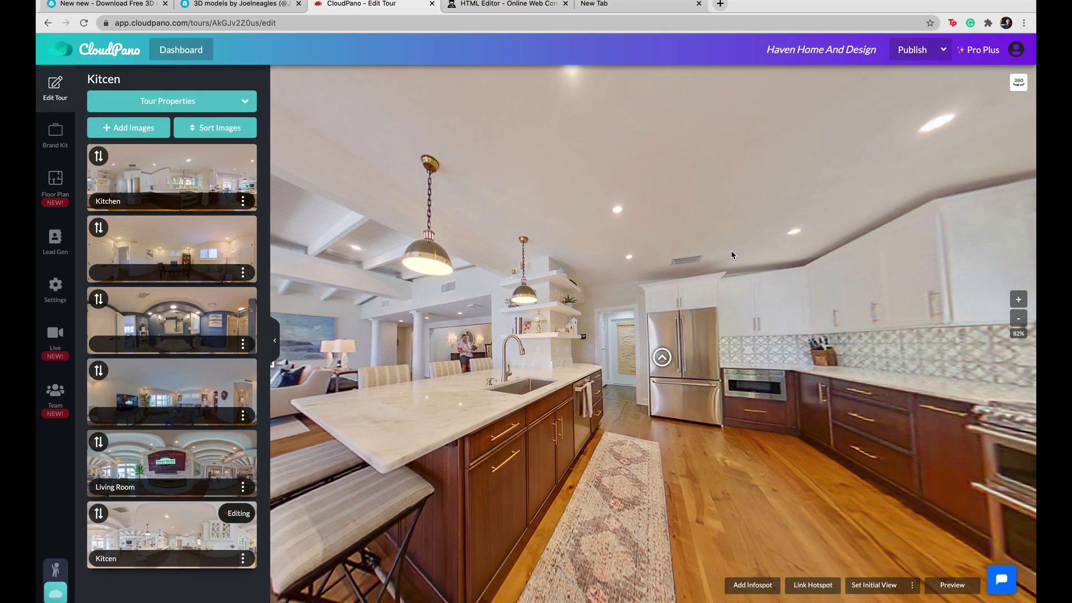
Turn the kitchen panorama, check the Kitchen hotspot's settings, then orbit the Ne scan on Sketchfab
{"action": "left_click_drag", "start_coordinate": [732, 250], "coordinate": [544, 338]}
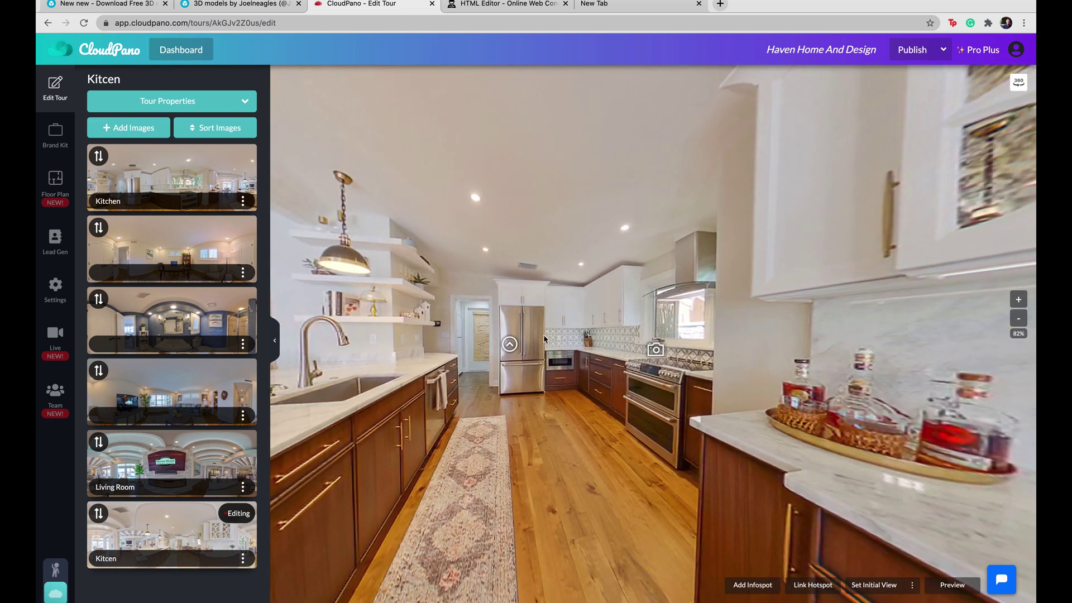
{"action": "left_click", "coordinate": [510, 350]}
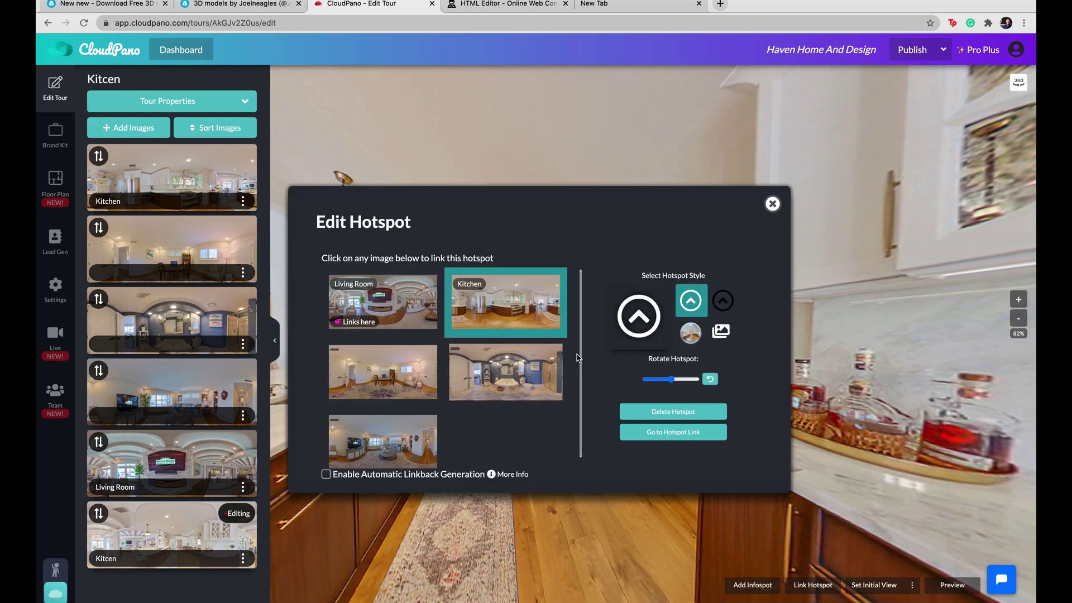
{"action": "left_click", "coordinate": [772, 205]}
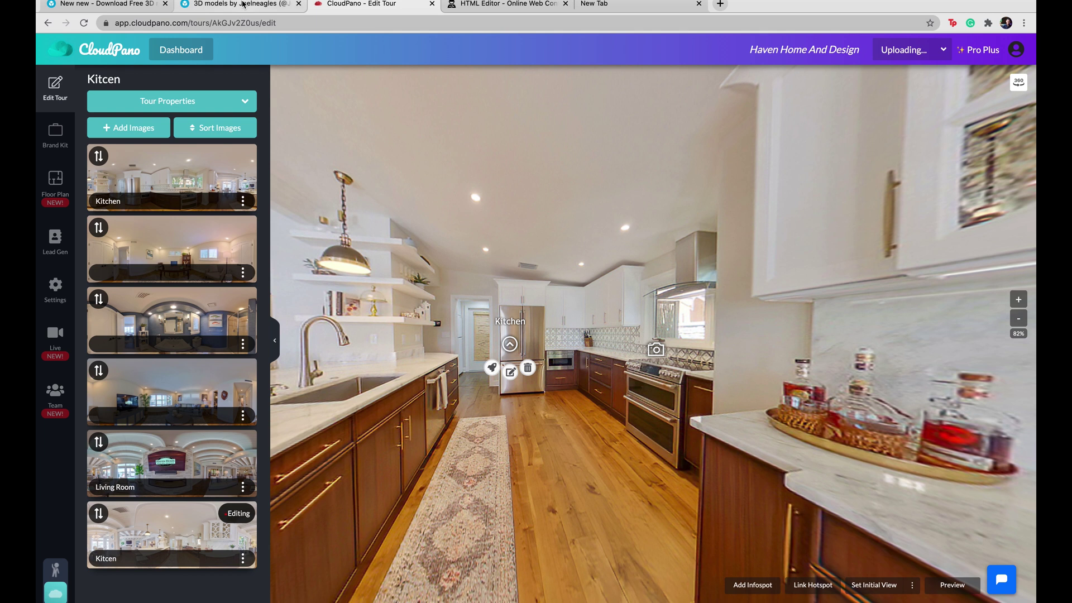
{"action": "left_click", "coordinate": [243, 5]}
{"action": "mouse_move", "coordinate": [591, 259]}
{"action": "left_mouse_down"}
{"action": "mouse_move", "coordinate": [608, 232]}
{"action": "mouse_move", "coordinate": [720, 244]}
{"action": "mouse_move", "coordinate": [435, 302]}
{"action": "left_mouse_up"}
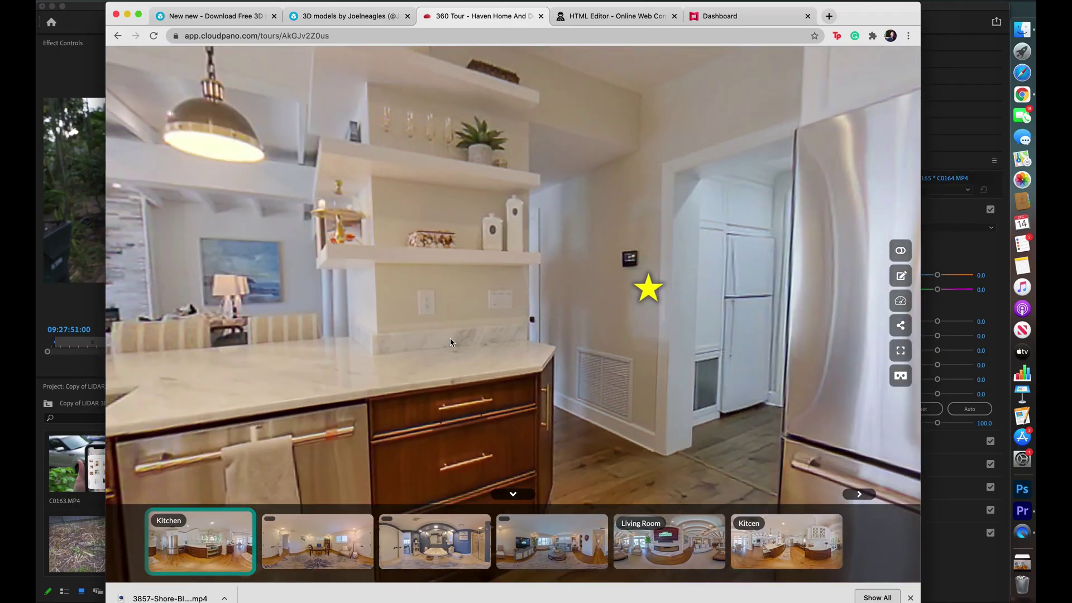
{"action": "mouse_move", "coordinate": [450, 337]}
{"action": "left_mouse_down"}
{"action": "mouse_move", "coordinate": [398, 340]}
{"action": "mouse_move", "coordinate": [478, 363]}
{"action": "mouse_move", "coordinate": [480, 291]}
{"action": "left_mouse_up"}
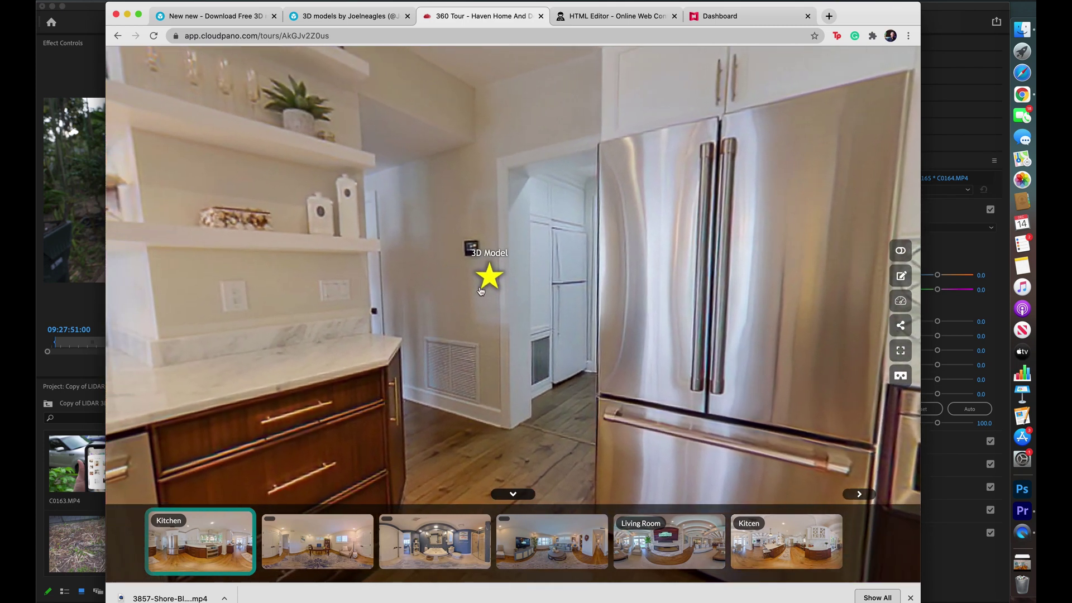
{"action": "left_click", "coordinate": [490, 279]}
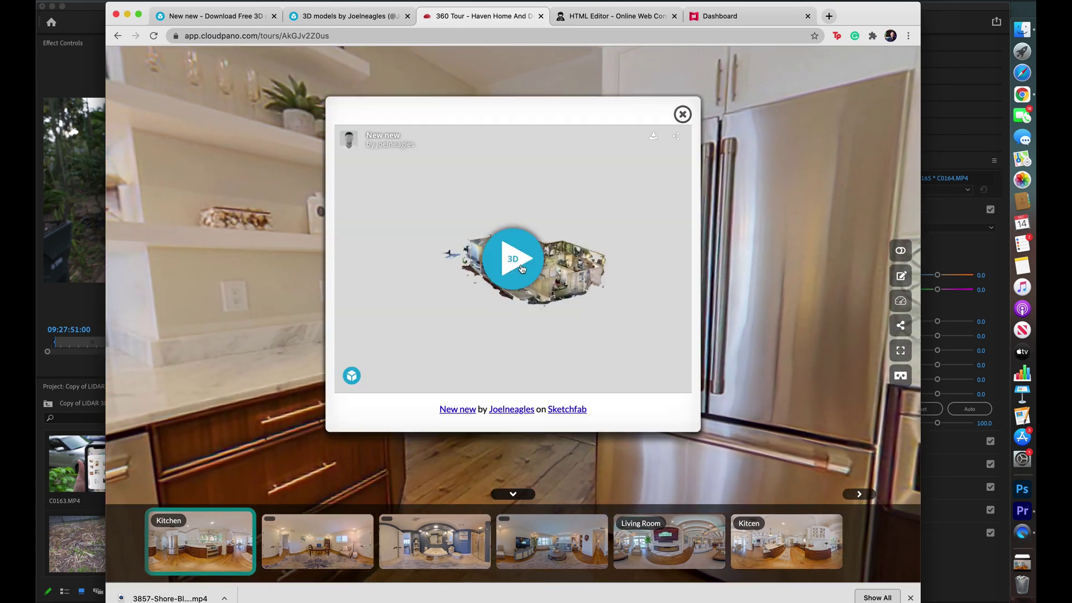
{"action": "left_click", "coordinate": [513, 258]}
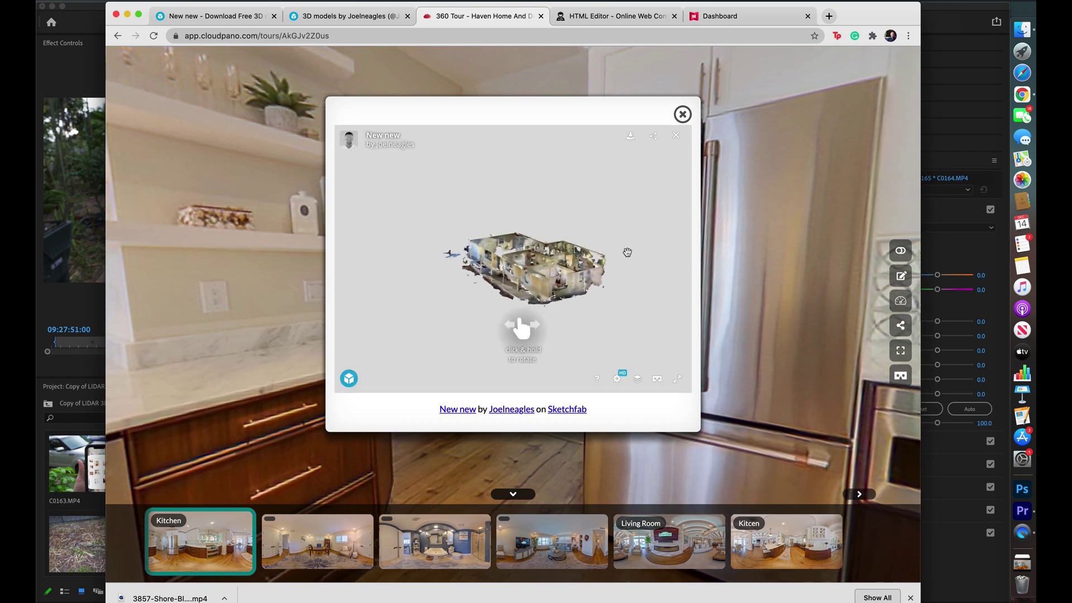
{"action": "mouse_move", "coordinate": [622, 252]}
{"action": "left_mouse_down"}
{"action": "mouse_move", "coordinate": [599, 263]}
{"action": "mouse_move", "coordinate": [596, 253]}
{"action": "mouse_move", "coordinate": [591, 300]}
{"action": "mouse_move", "coordinate": [657, 277]}
{"action": "mouse_move", "coordinate": [656, 254]}
{"action": "mouse_move", "coordinate": [561, 267]}
{"action": "mouse_move", "coordinate": [606, 266]}
{"action": "mouse_move", "coordinate": [633, 246]}
{"action": "left_mouse_up"}
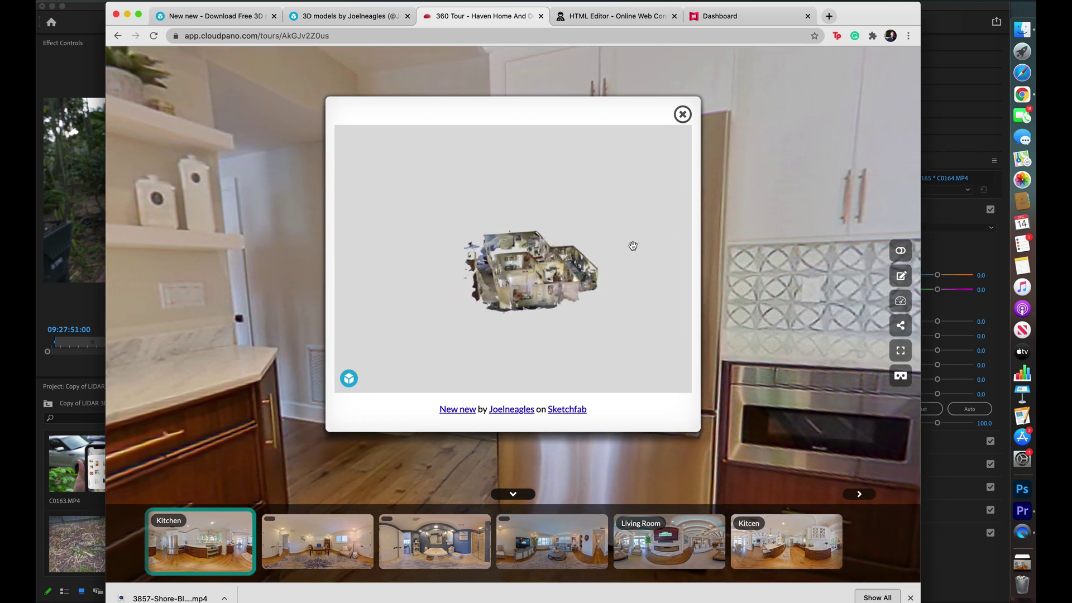
{"action": "left_click", "coordinate": [681, 114]}
{"action": "mouse_move", "coordinate": [223, 335]}
{"action": "left_mouse_down"}
{"action": "mouse_move", "coordinate": [400, 327]}
{"action": "mouse_move", "coordinate": [602, 281]}
{"action": "left_mouse_up"}
{"action": "left_click", "coordinate": [647, 266]}
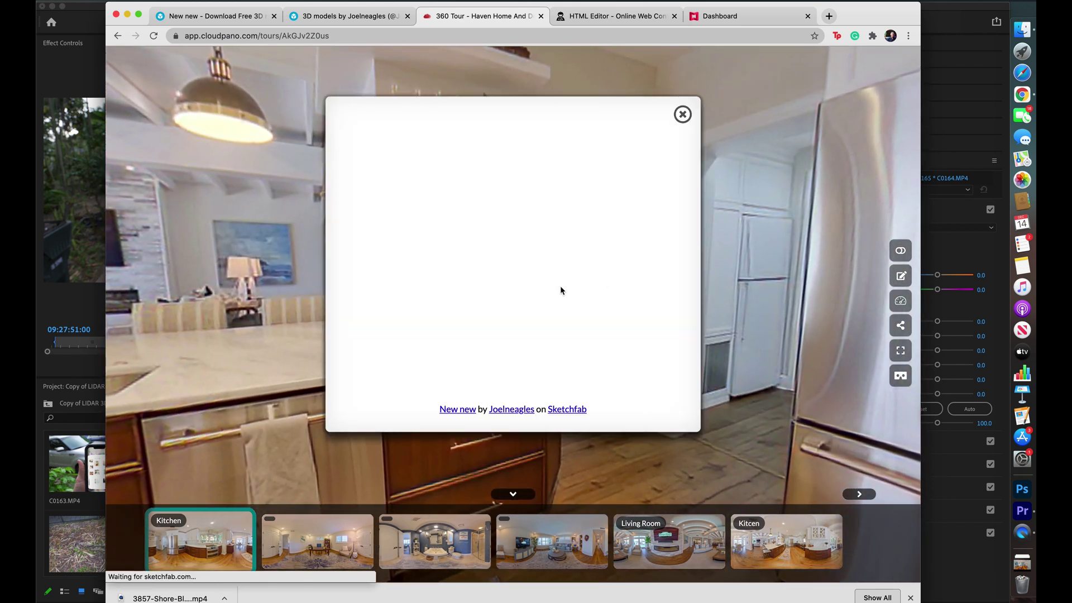
{"action": "left_click", "coordinate": [537, 247]}
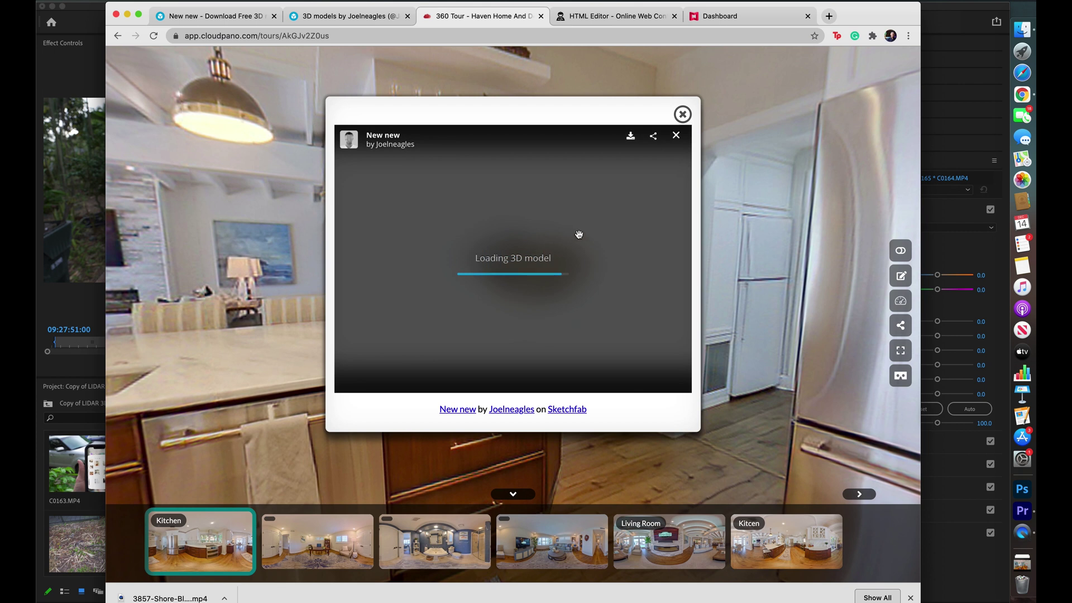
{"action": "left_click", "coordinate": [685, 110]}
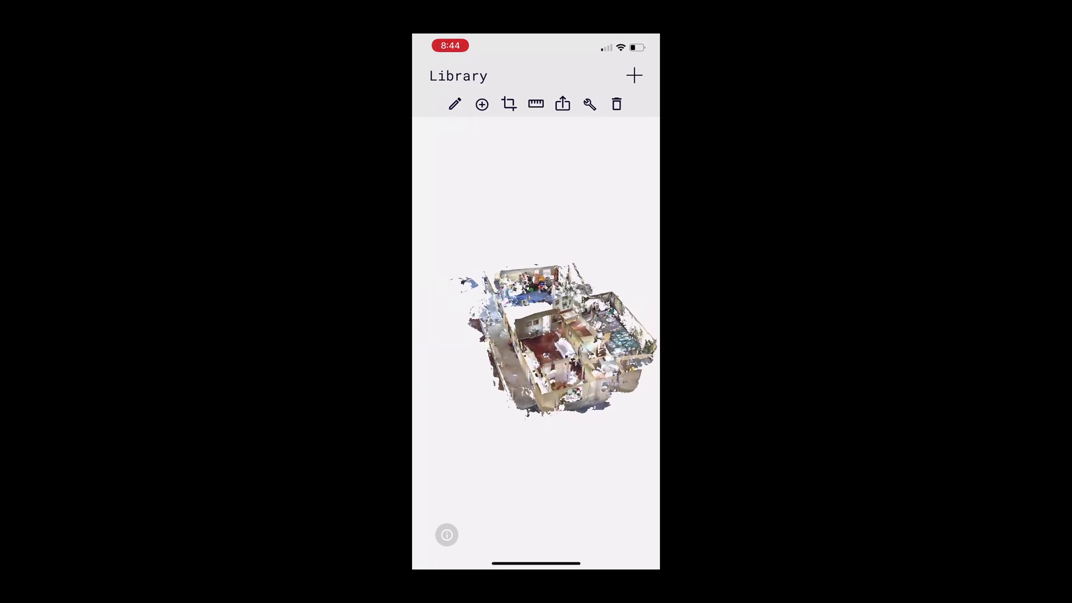
Search the App Store for 'polycam' to list Polycam – LiDAR 3D Scanner
{"action": "left_click_drag", "start_coordinate": [536, 563], "coordinate": [536, 357]}
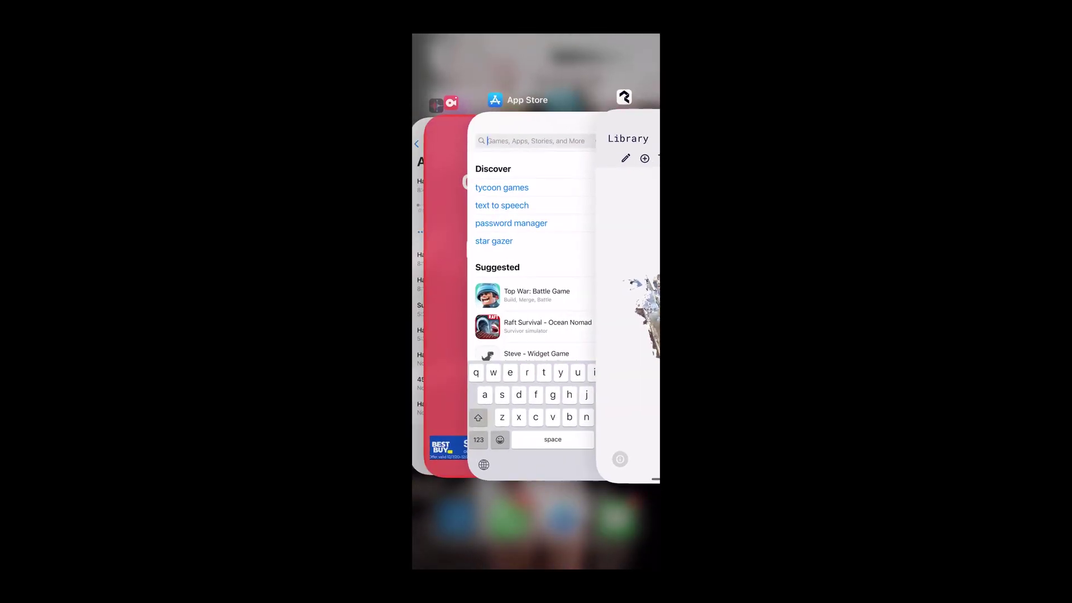
{"action": "left_click", "coordinate": [528, 290]}
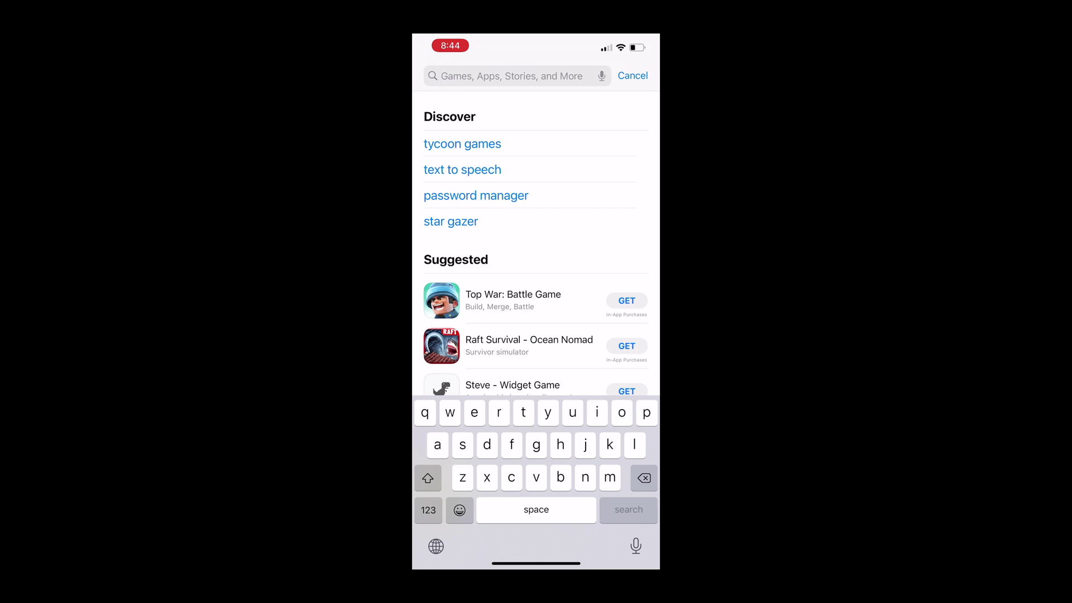
{"action": "type", "text": "poly"}
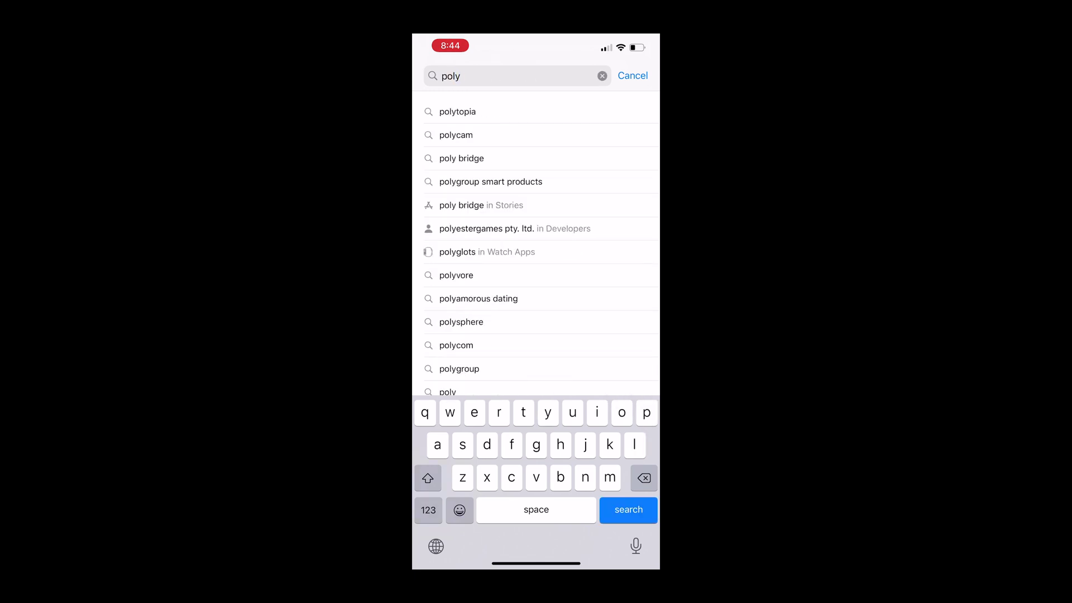
{"action": "type", "text": "c"}
{"action": "key", "text": "BackSpace"}
{"action": "key", "text": "BackSpace"}
{"action": "key", "text": "BackSpace"}
{"action": "key", "text": "BackSpace"}
{"action": "key", "text": "BackSpace"}
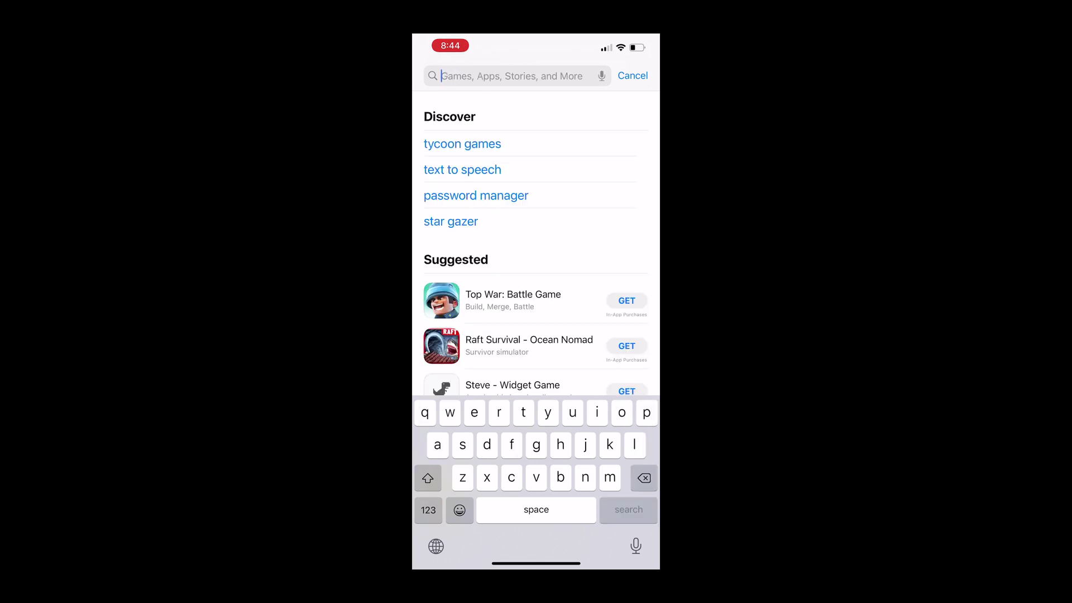
{"action": "type", "text": "poly"}
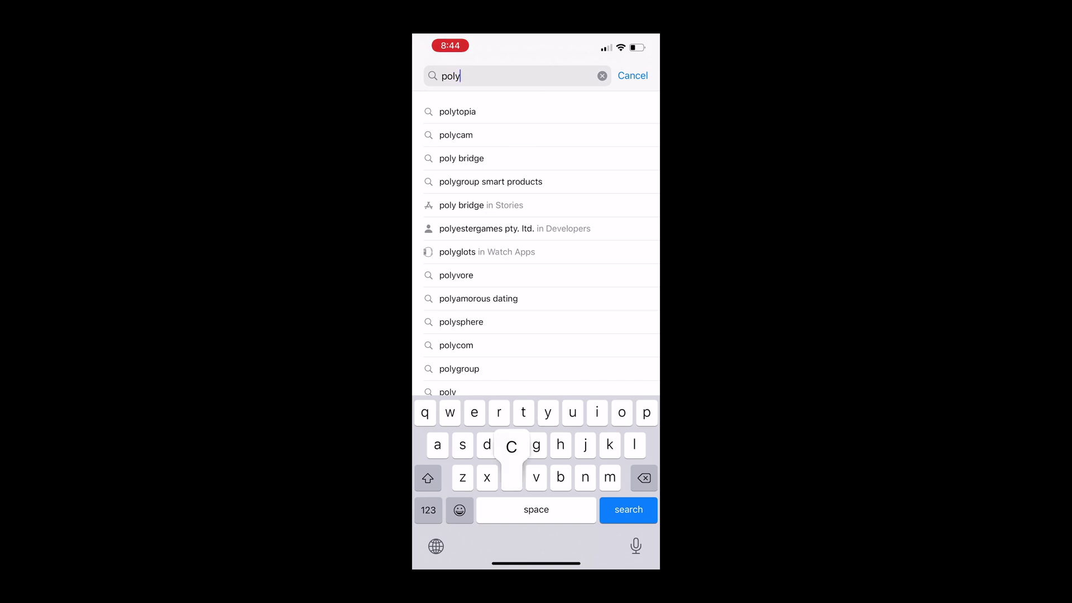
{"action": "type", "text": "cam"}
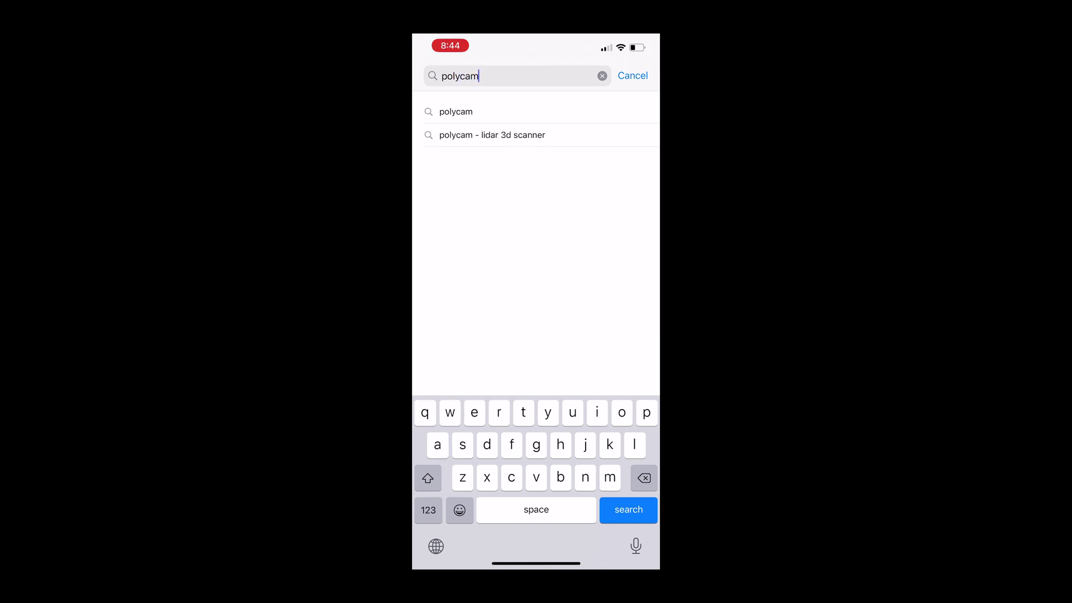
{"action": "key", "text": "Return"}
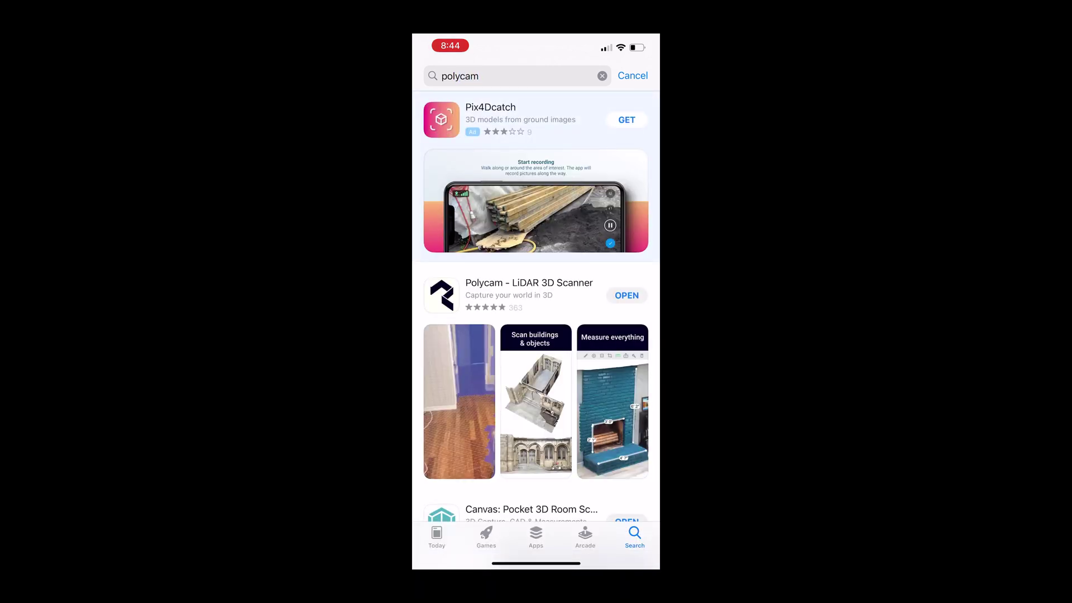
{"action": "scroll", "coordinate": [536, 330], "scroll_direction": "down", "scroll_amount": 3}
Open Polycam's App Store page and browse its Preview screenshot carousel
{"action": "left_click", "coordinate": [529, 213]}
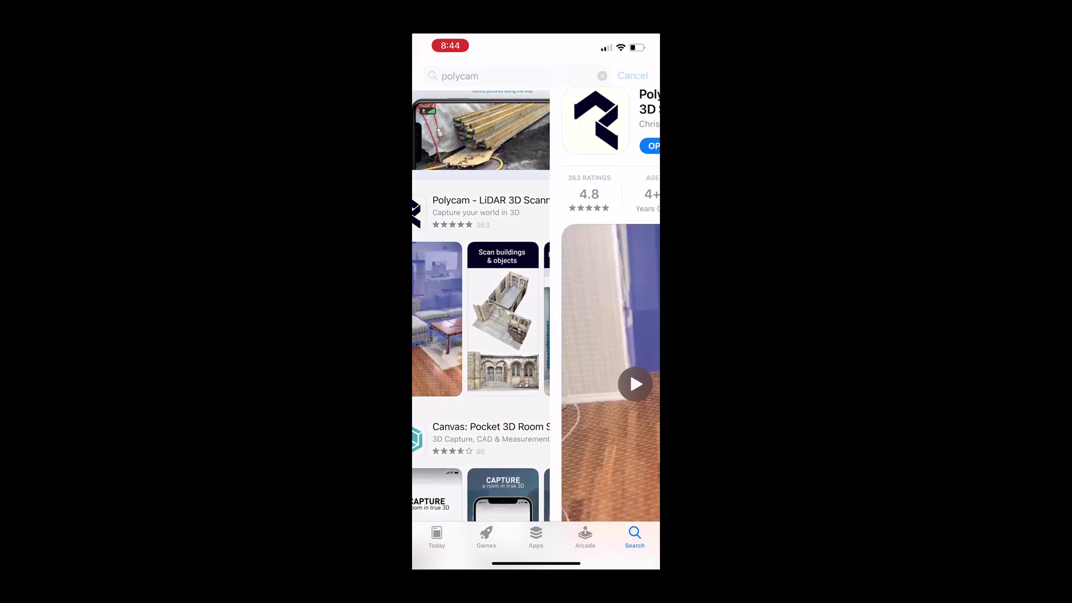
{"action": "scroll", "coordinate": [536, 313], "scroll_direction": "down", "scroll_amount": 2}
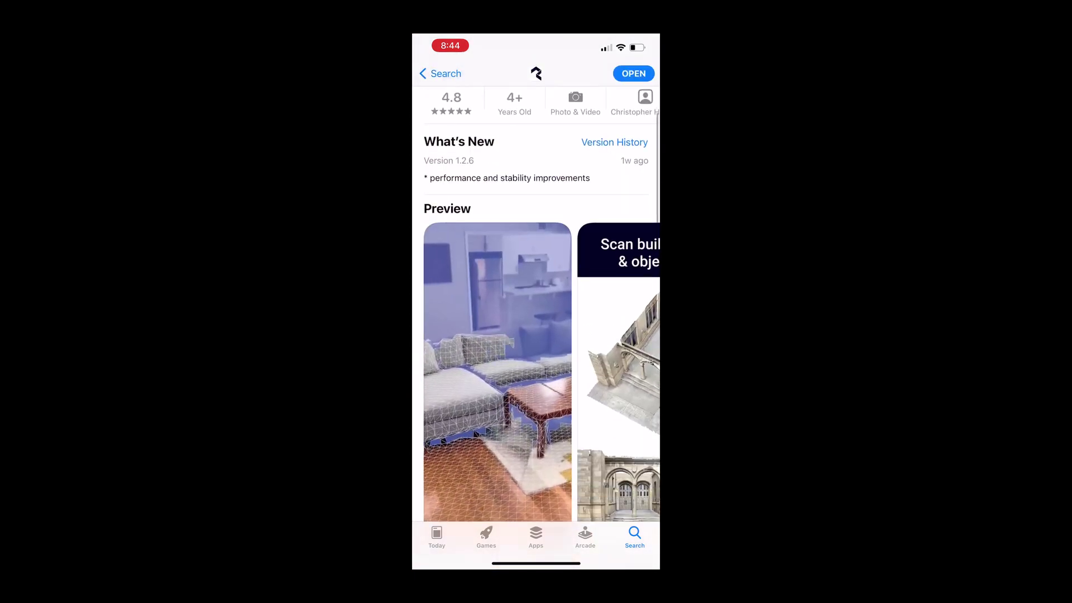
{"action": "scroll", "coordinate": [536, 312], "scroll_direction": "down", "scroll_amount": 1}
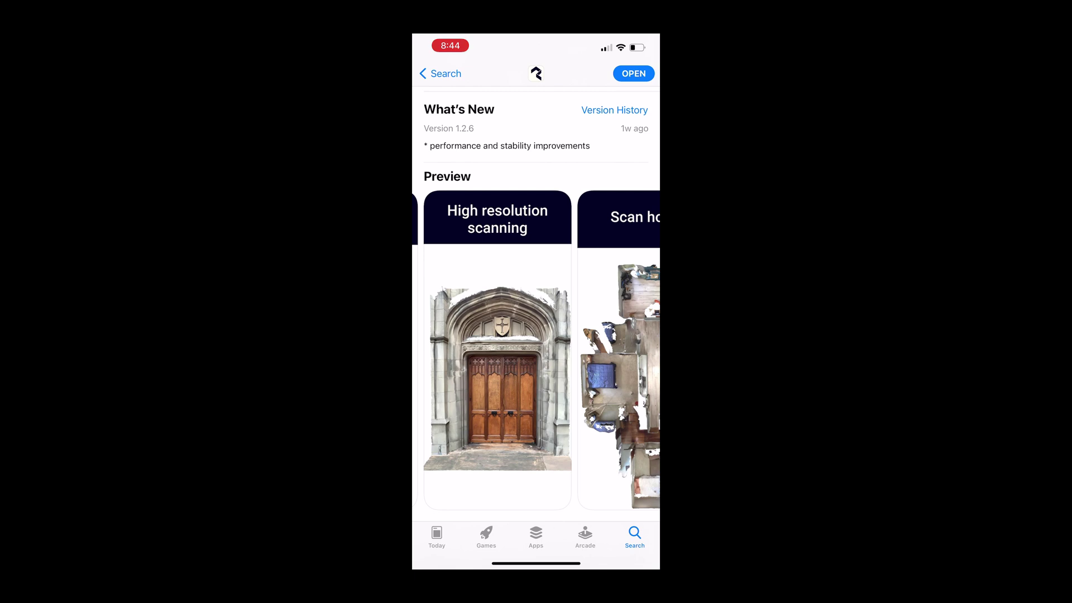
{"action": "scroll", "coordinate": [536, 351], "scroll_direction": "left", "scroll_amount": 6}
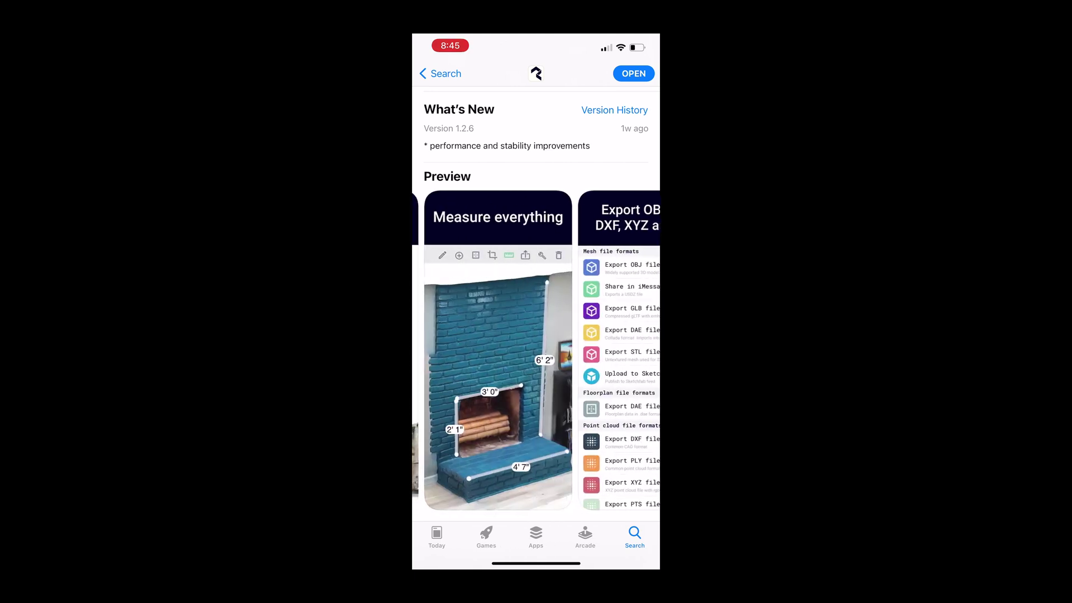
{"action": "scroll", "coordinate": [536, 351], "scroll_direction": "left", "scroll_amount": 2}
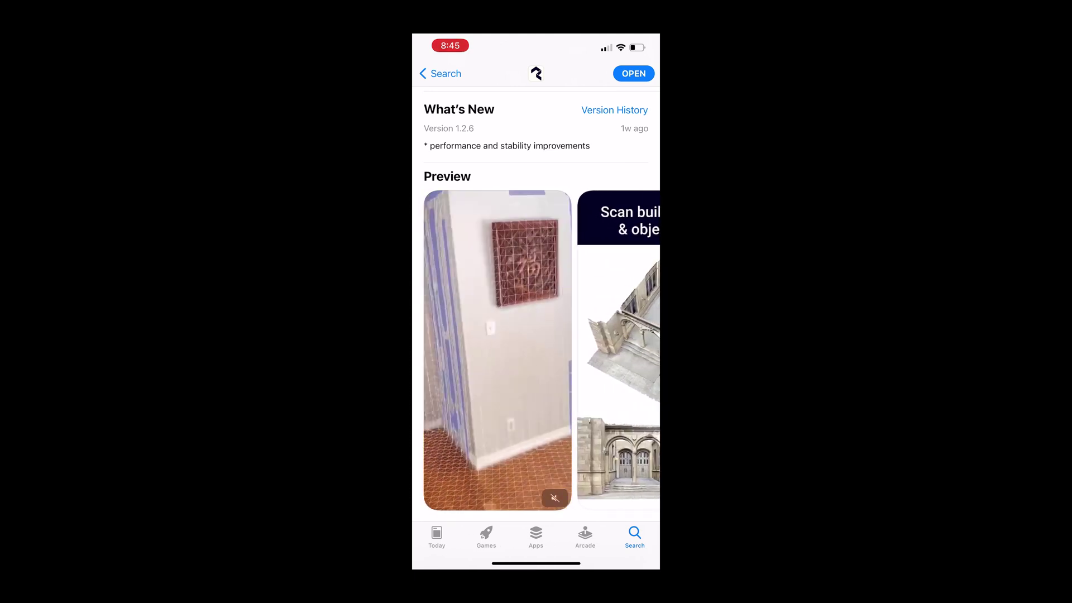
{"action": "scroll", "coordinate": [536, 302], "scroll_direction": "up", "scroll_amount": 2}
{"action": "scroll", "coordinate": [537, 302], "scroll_direction": "down", "scroll_amount": 3}
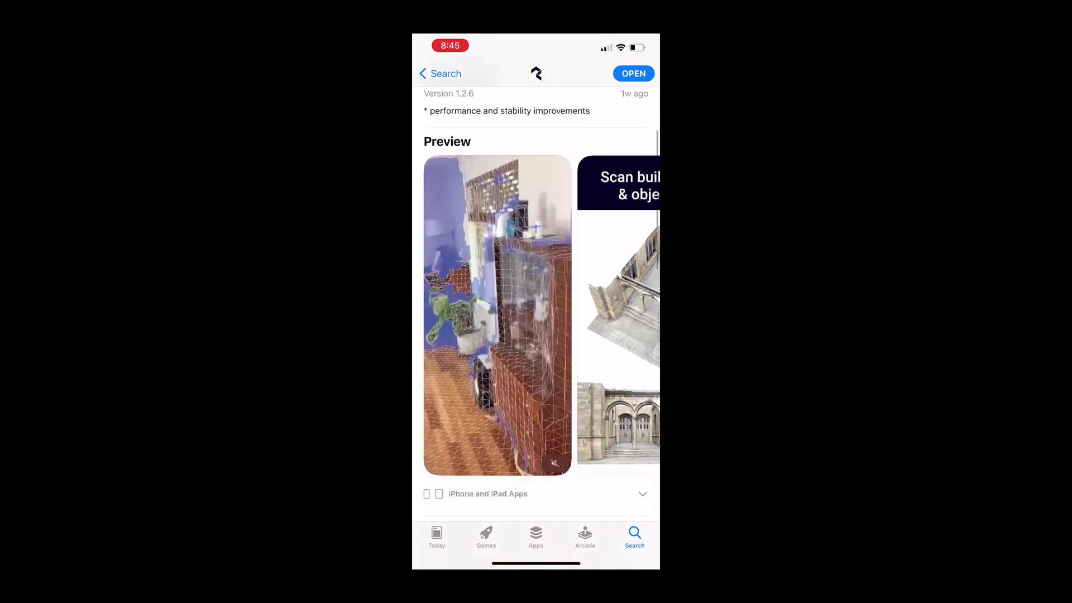
{"action": "scroll", "coordinate": [536, 301], "scroll_direction": "down", "scroll_amount": 2}
{"action": "scroll", "coordinate": [536, 302], "scroll_direction": "down", "scroll_amount": 1}
Show the separate iPhone and iPad screenshots and scroll down to the app description
{"action": "left_click", "coordinate": [536, 414]}
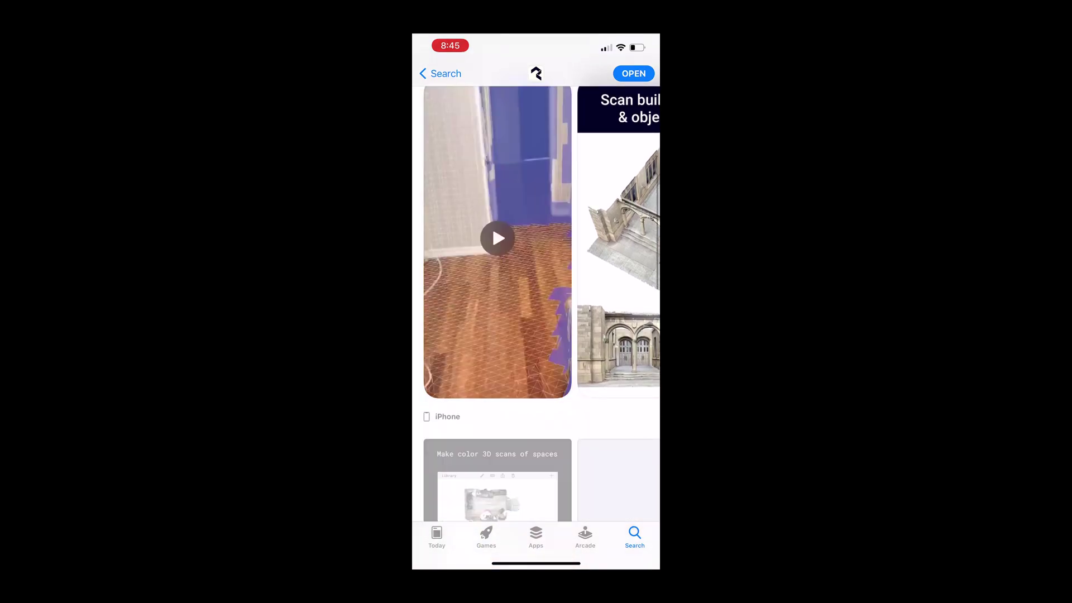
{"action": "scroll", "coordinate": [536, 301], "scroll_direction": "down", "scroll_amount": 3}
{"action": "scroll", "coordinate": [536, 301], "scroll_direction": "down", "scroll_amount": 2}
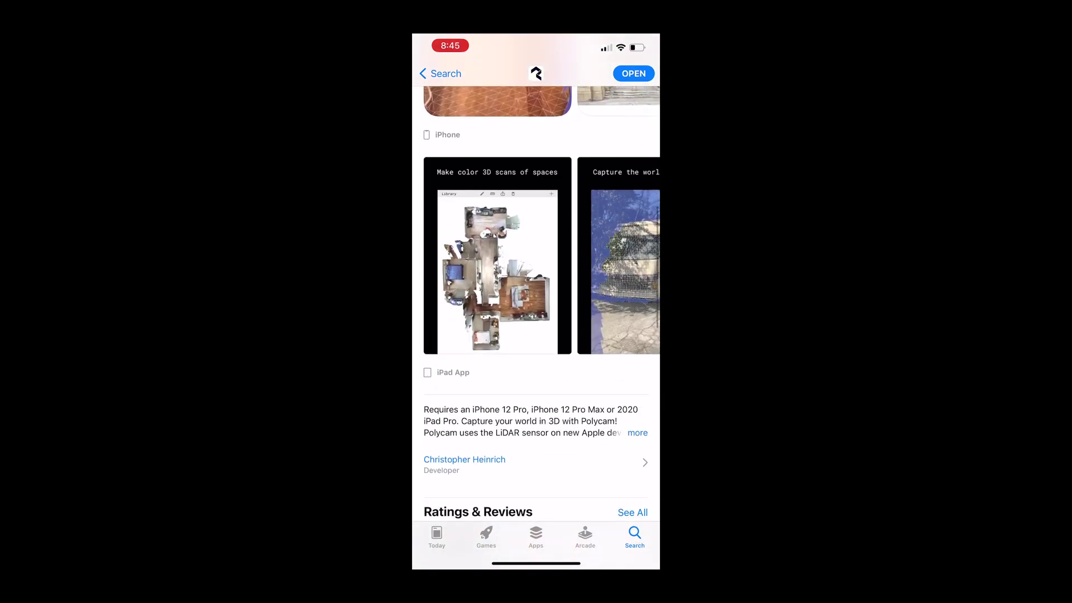
{"action": "scroll", "coordinate": [536, 302], "scroll_direction": "down", "scroll_amount": 2}
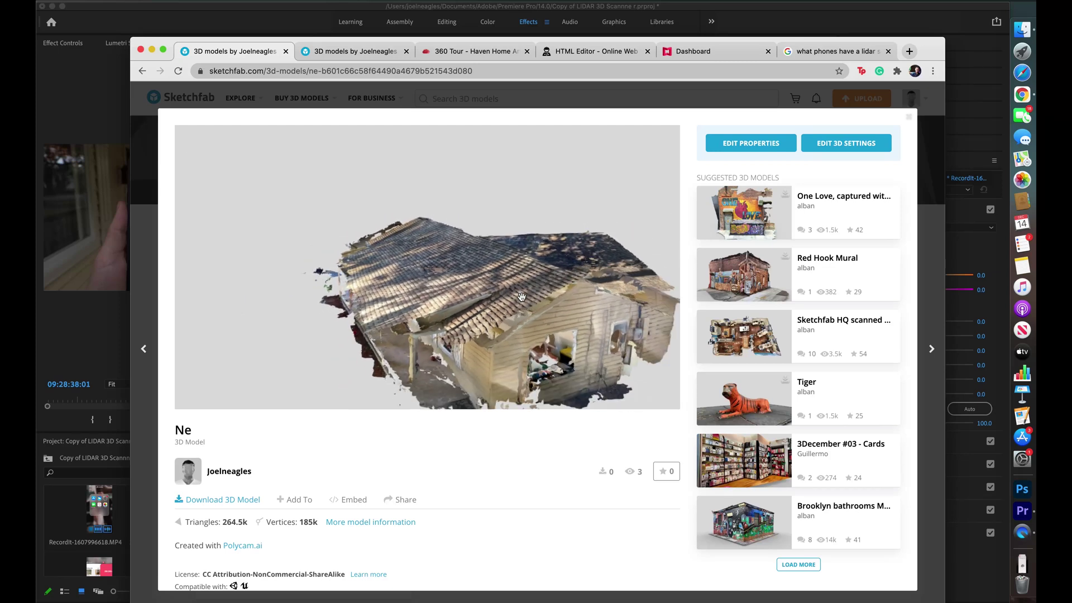
Orbit the Ne house model from a front view to a three-quarter view
{"action": "left_click_drag", "start_coordinate": [521, 297], "coordinate": [519, 304]}
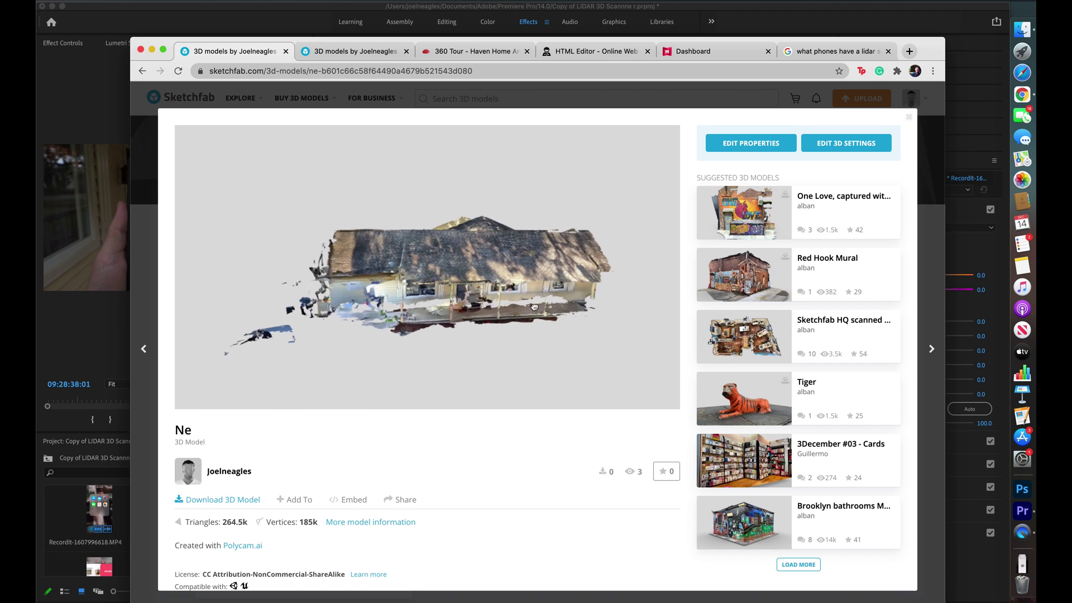
{"action": "left_click_drag", "start_coordinate": [534, 307], "coordinate": [548, 303]}
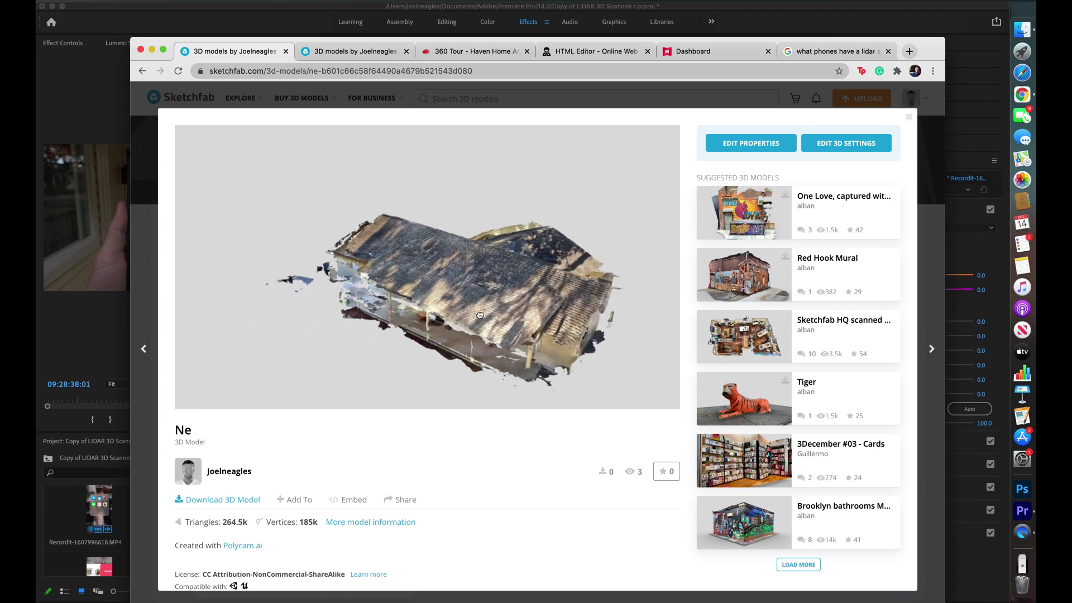
{"action": "left_click_drag", "start_coordinate": [451, 314], "coordinate": [499, 311]}
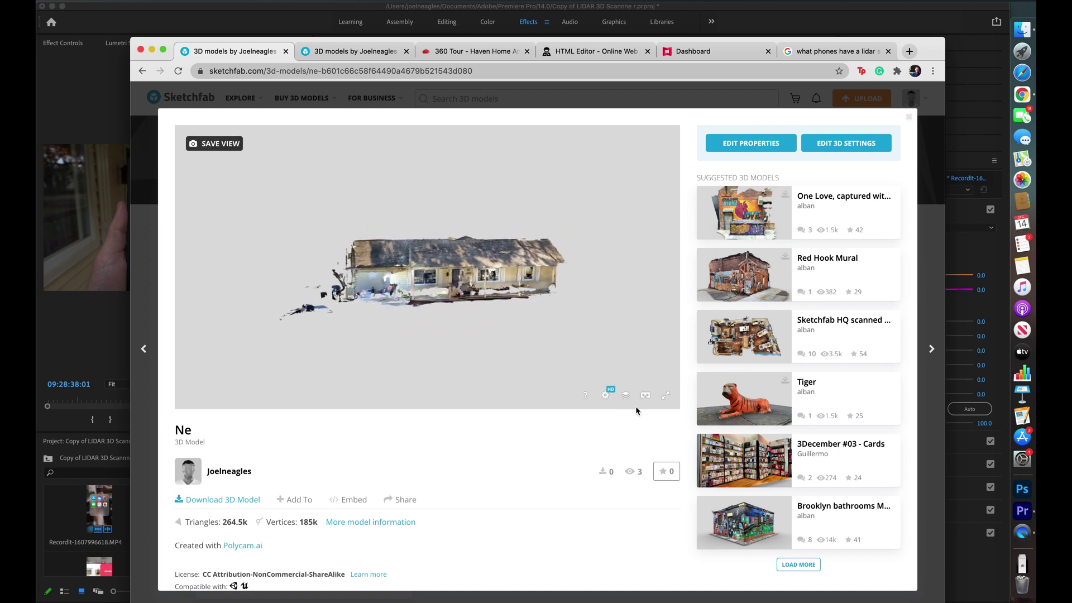
View the Ne model as base colour, matcap and wireframe, then bring up the Sketchfab HQ model
{"action": "left_click", "coordinate": [625, 395]}
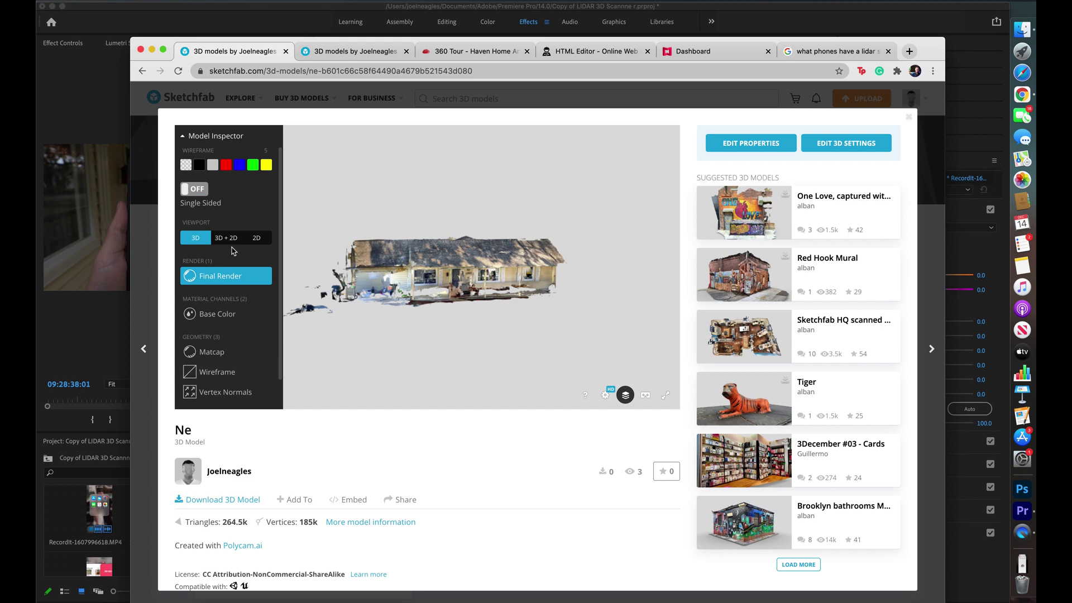
{"action": "left_click", "coordinate": [225, 317]}
{"action": "left_click", "coordinate": [229, 355]}
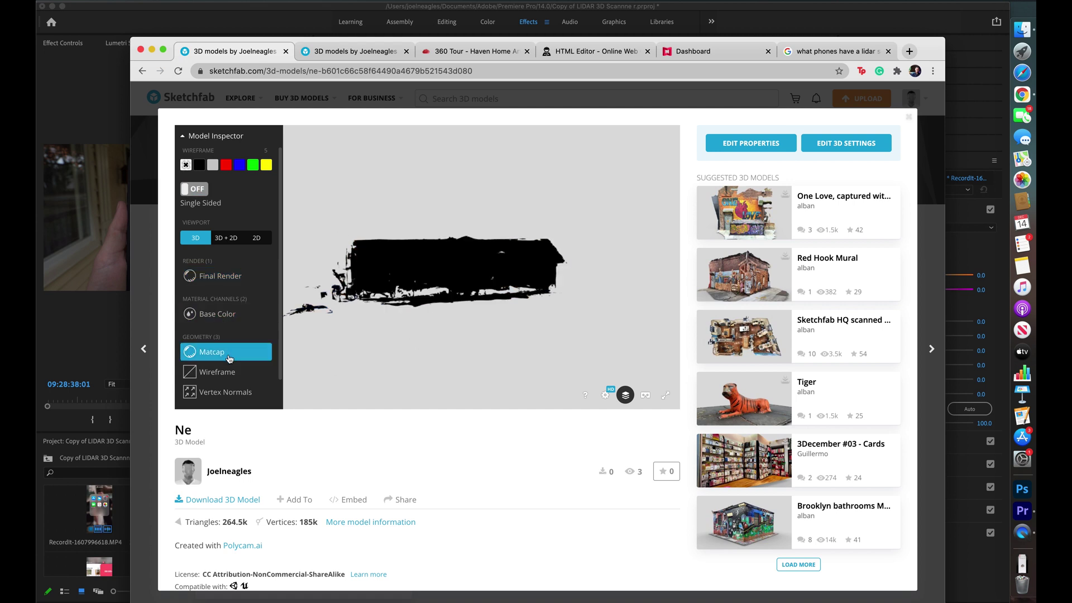
{"action": "left_click", "coordinate": [233, 373]}
{"action": "mouse_move", "coordinate": [471, 278]}
{"action": "left_mouse_down"}
{"action": "mouse_move", "coordinate": [378, 278]}
{"action": "mouse_move", "coordinate": [447, 265]}
{"action": "mouse_move", "coordinate": [577, 282]}
{"action": "mouse_move", "coordinate": [360, 332]}
{"action": "left_mouse_up"}
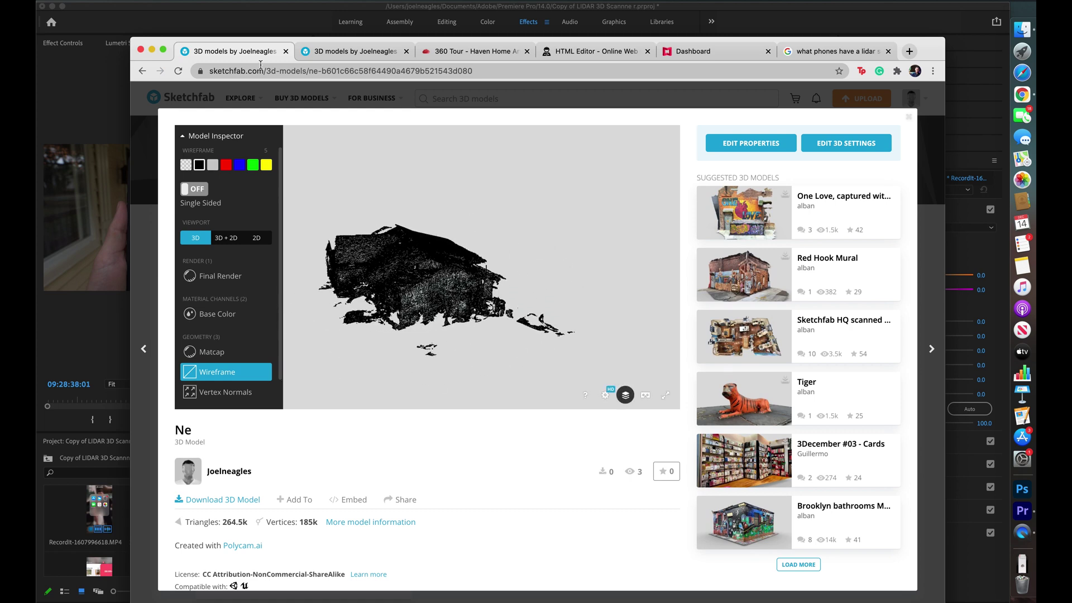
{"action": "left_click", "coordinate": [349, 52]}
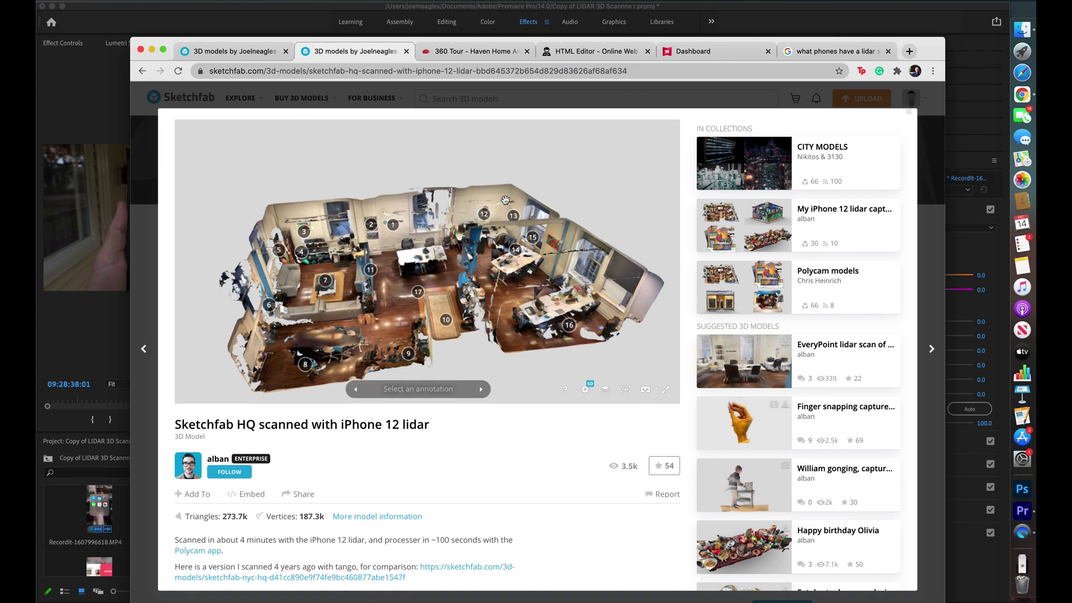
Rotate the Sketchfab HQ lidar office scan to a new viewing angle
{"action": "left_click_drag", "start_coordinate": [506, 200], "coordinate": [531, 197]}
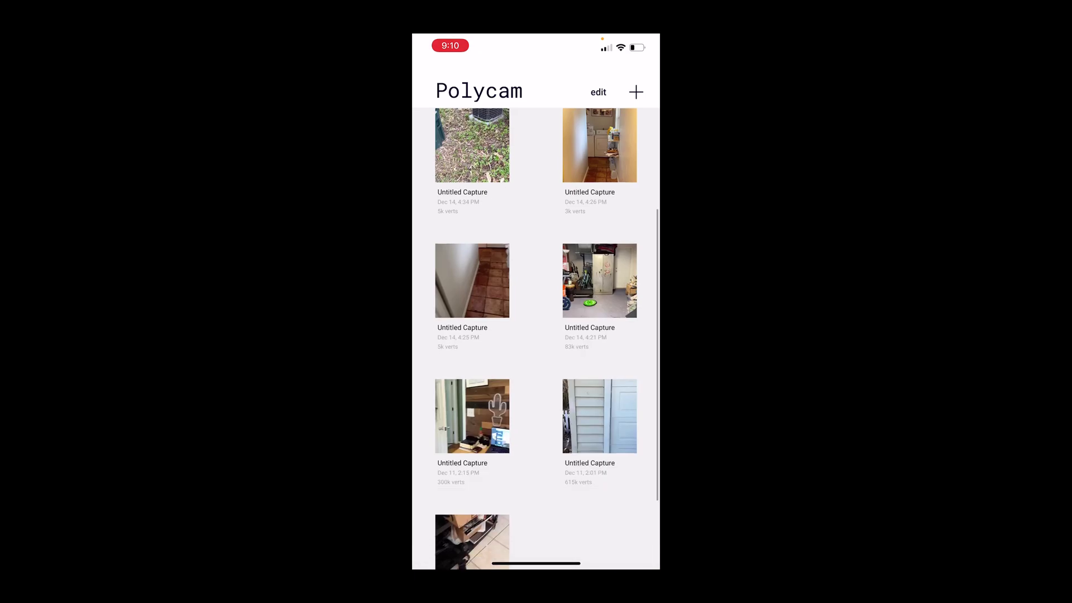
Open the garage capture from the Polycam library and place a crop box around it
{"action": "scroll", "coordinate": [536, 335], "scroll_direction": "down", "scroll_amount": 3}
{"action": "scroll", "coordinate": [536, 335], "scroll_direction": "up", "scroll_amount": 2}
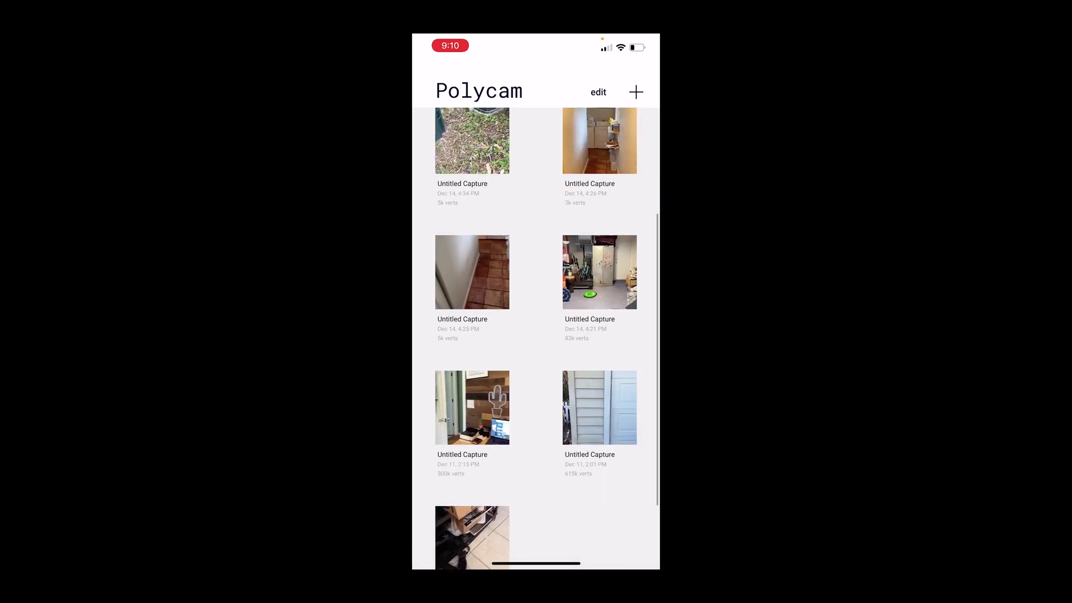
{"action": "left_click", "coordinate": [599, 272]}
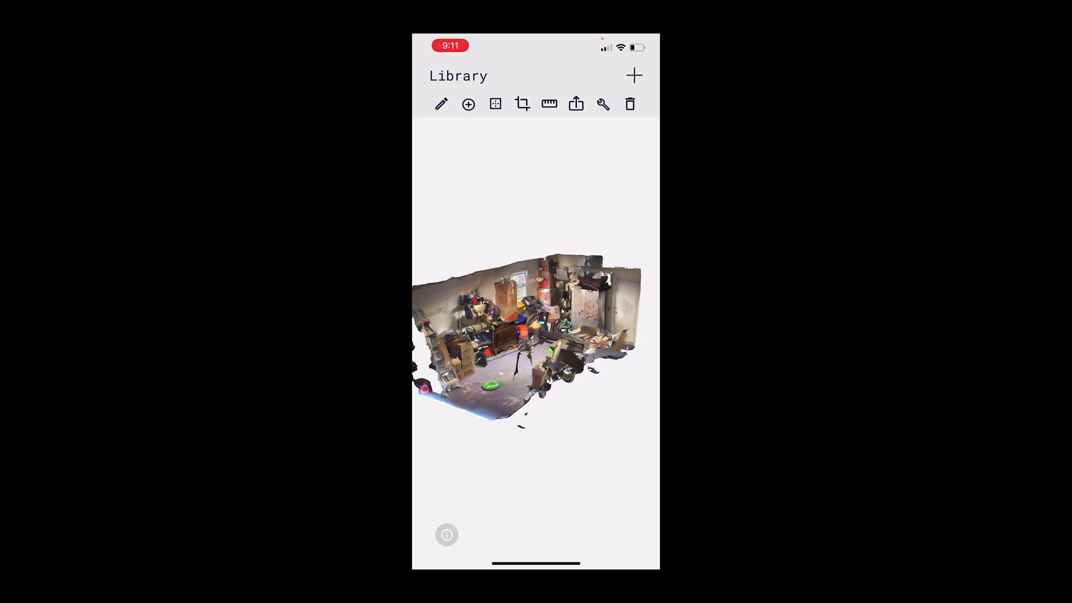
{"action": "left_click", "coordinate": [523, 104]}
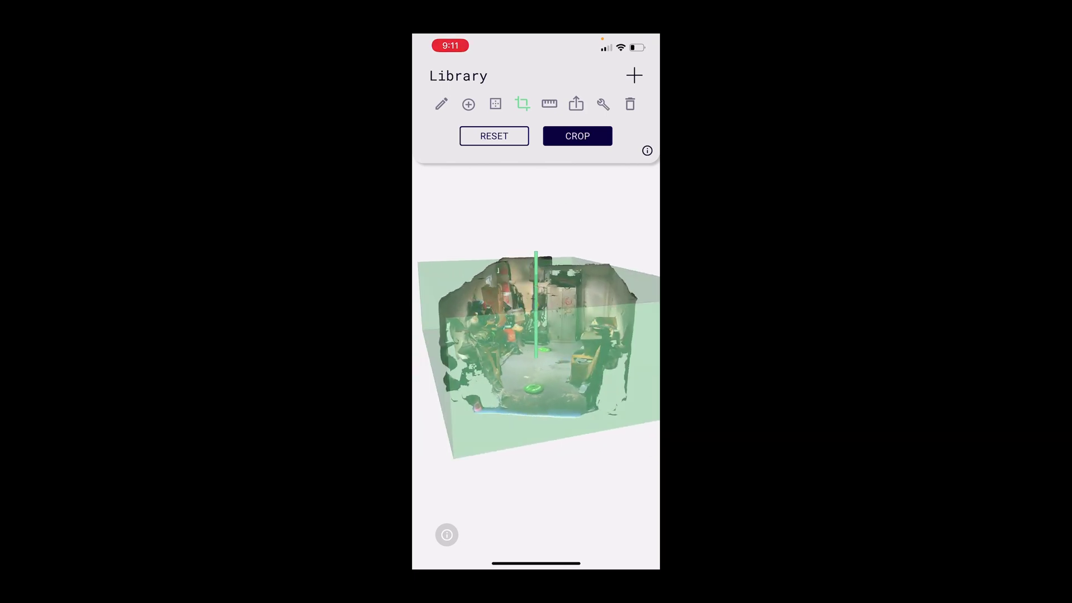
Adjust the height of the crop box's top and apply the crop to the garage scan
{"action": "left_click", "coordinate": [537, 304]}
{"action": "mouse_move", "coordinate": [536, 304]}
{"action": "left_mouse_down"}
{"action": "mouse_move", "coordinate": [536, 316]}
{"action": "mouse_move", "coordinate": [536, 306]}
{"action": "left_mouse_up"}
{"action": "left_click", "coordinate": [577, 135]}
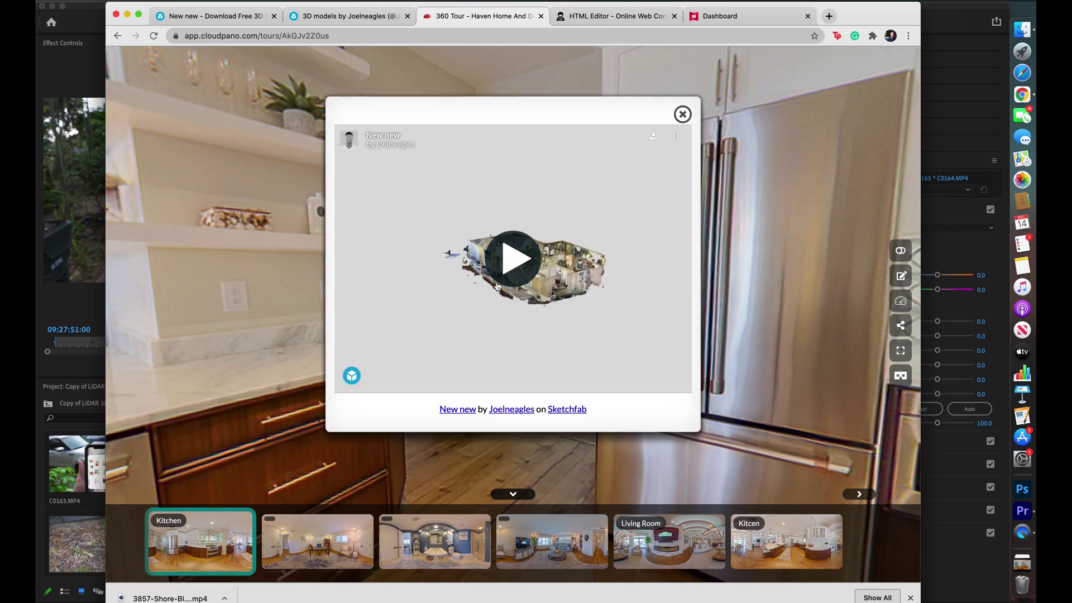
Press play in the CloudPano popup to load the embedded Sketchfab 'New new' model
{"action": "left_click", "coordinate": [519, 266]}
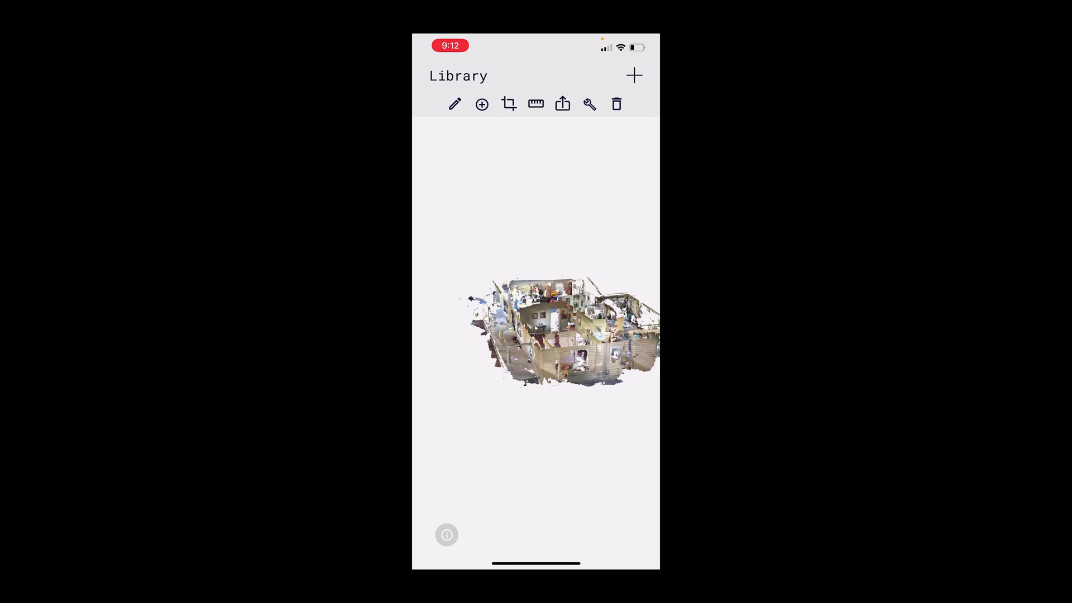
Open the house scan's Share sheet and scroll through its mesh and point-cloud export formats
{"action": "left_click", "coordinate": [562, 103]}
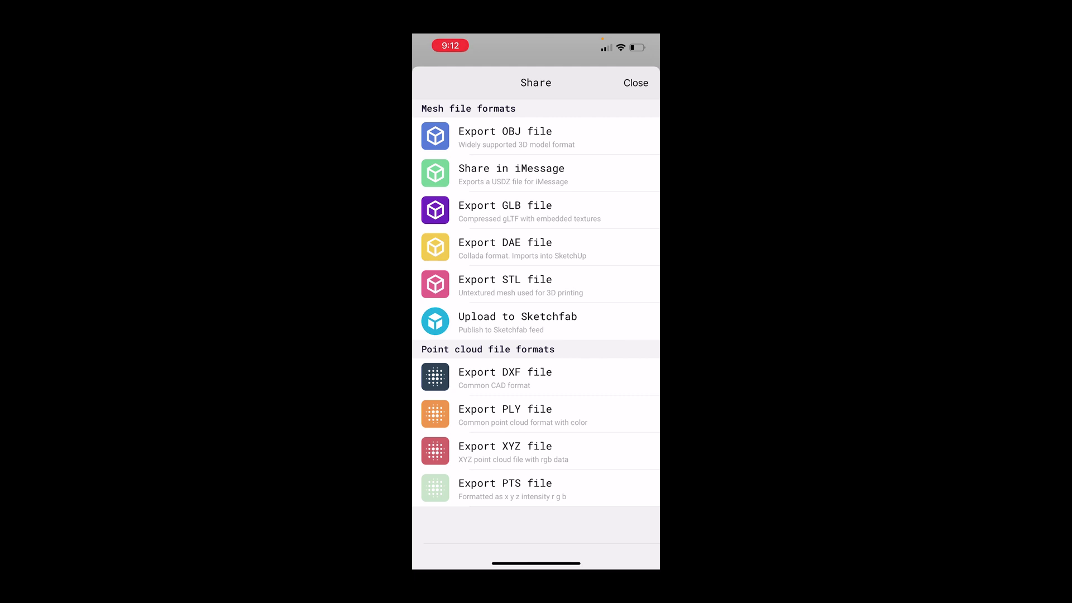
{"action": "scroll", "coordinate": [536, 313], "scroll_direction": "down", "scroll_amount": 2}
{"action": "scroll", "coordinate": [536, 313], "scroll_direction": "down", "scroll_amount": 2}
{"action": "scroll", "coordinate": [536, 312], "scroll_direction": "up", "scroll_amount": 2}
Send the house scan from Polycam to Sketchfab named 'New new' and start the upload
{"action": "left_click", "coordinate": [518, 322]}
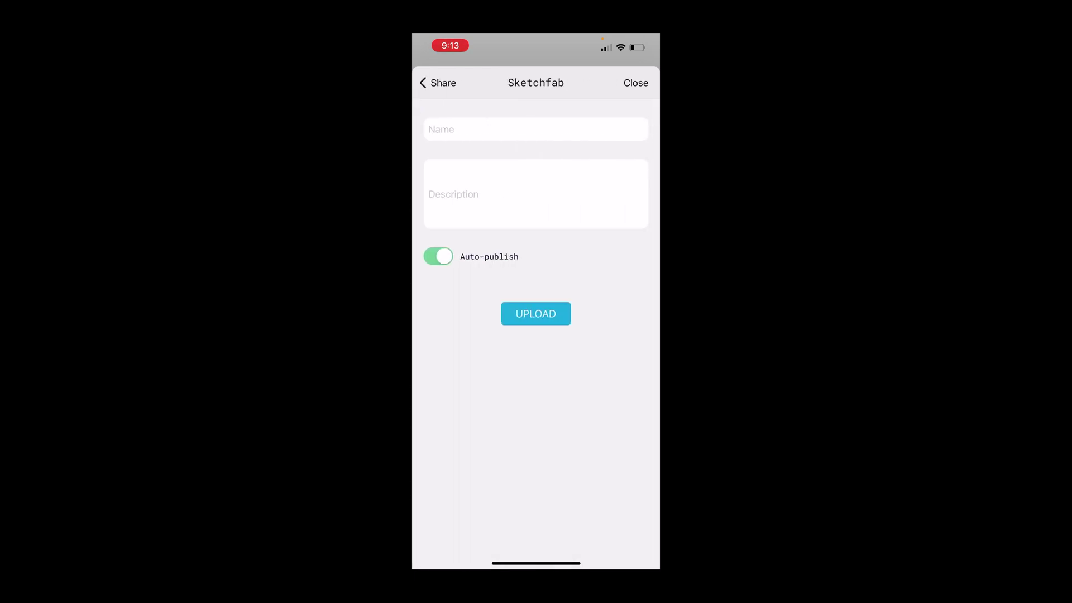
{"action": "left_click", "coordinate": [441, 129]}
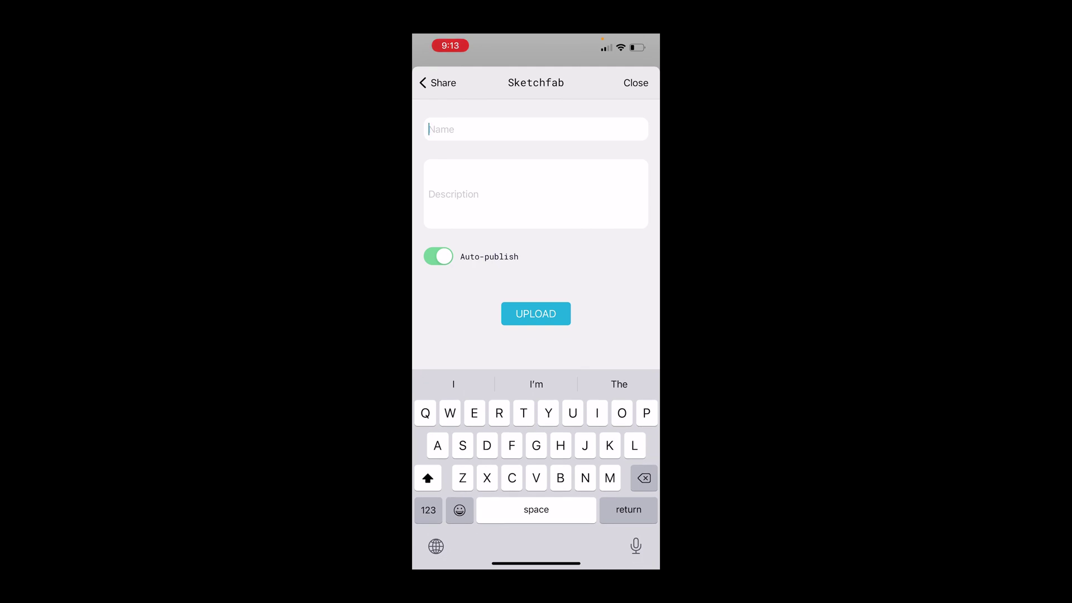
{"action": "type", "text": "He"}
{"action": "key", "text": "BackSpace"}
{"action": "key", "text": "BackSpace"}
{"action": "type", "text": "Ne"}
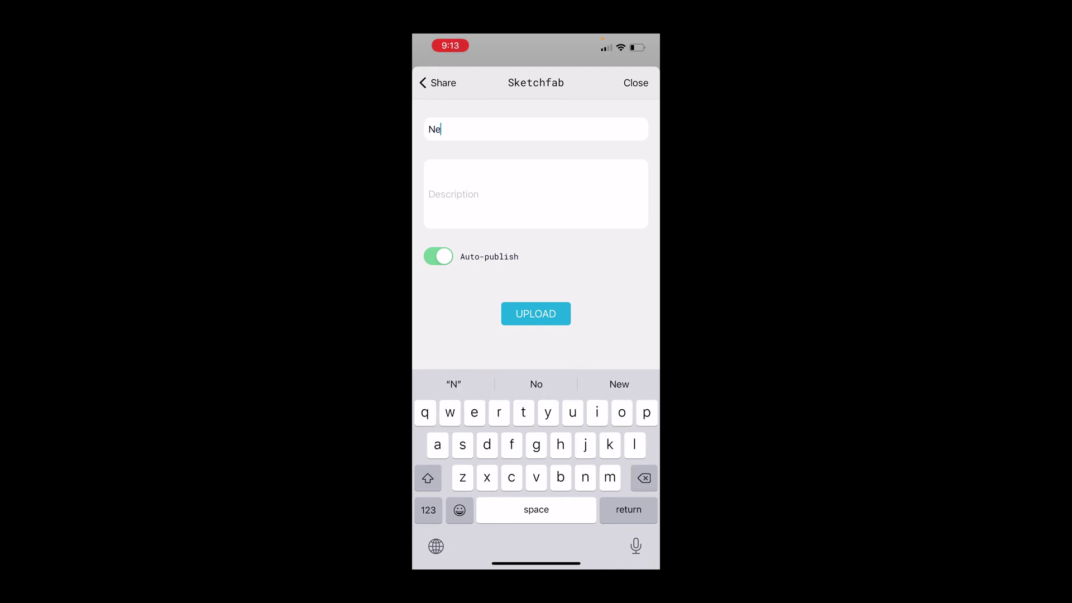
{"action": "key", "text": "BackSpace"}
{"action": "key", "text": "BackSpace"}
{"action": "type", "text": "New n"}
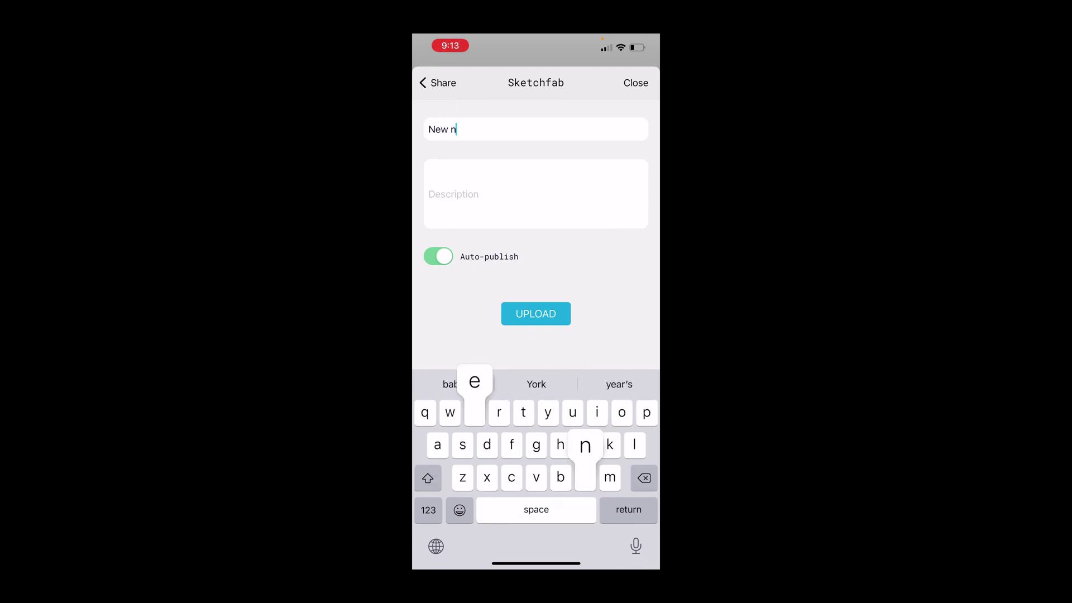
{"action": "type", "text": "ew"}
{"action": "left_click", "coordinate": [441, 193]}
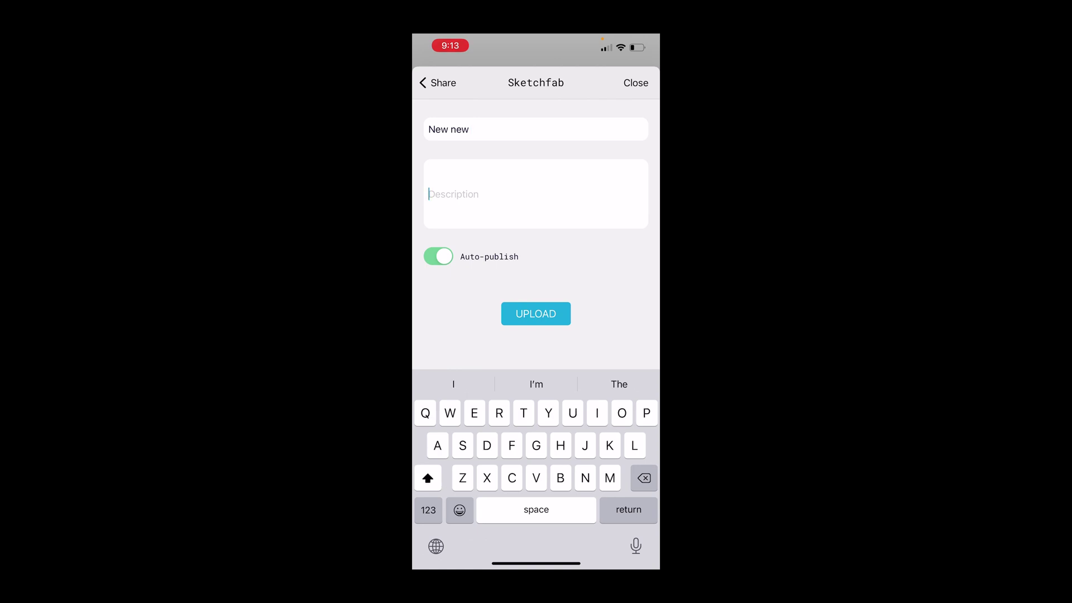
{"action": "left_click", "coordinate": [535, 313]}
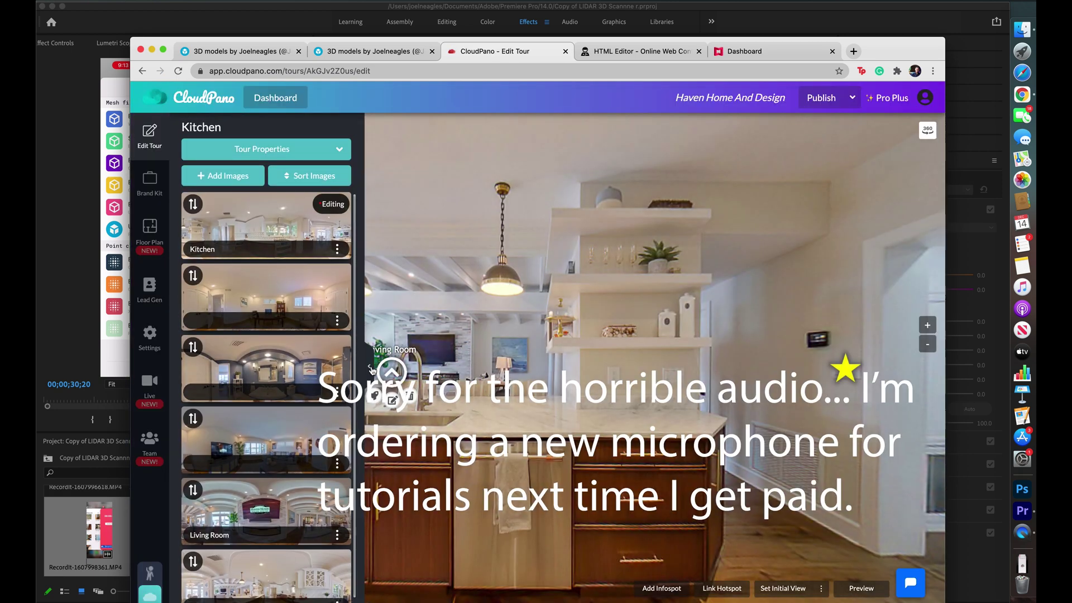
Turn the kitchen panorama to the fridge and view the existing infospot's embedded 3D model
{"action": "left_click", "coordinate": [370, 369]}
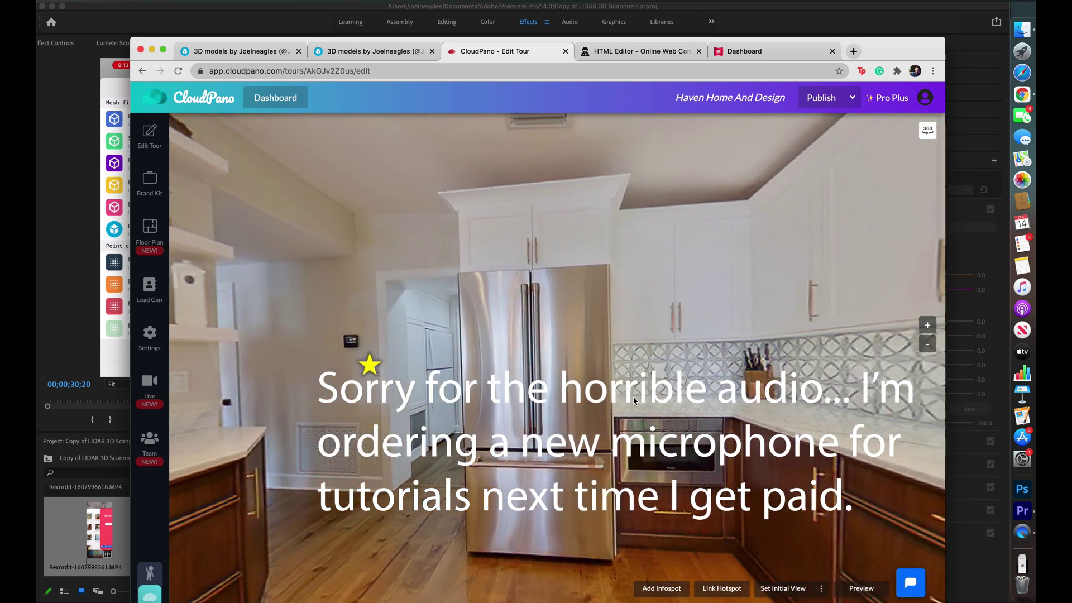
{"action": "left_click_drag", "start_coordinate": [635, 400], "coordinate": [671, 400]}
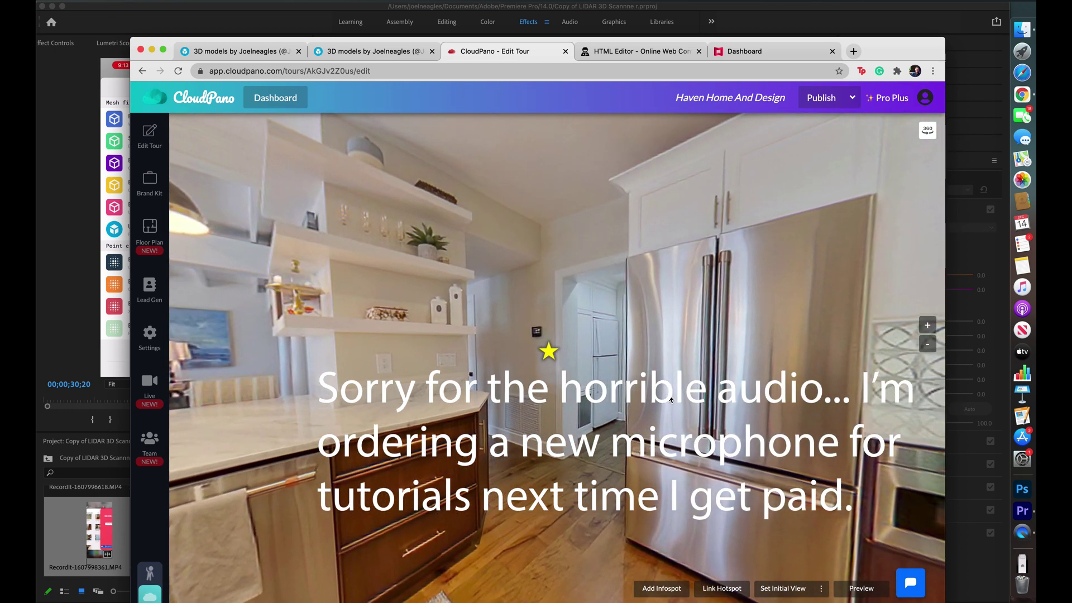
{"action": "left_click_drag", "start_coordinate": [655, 358], "coordinate": [669, 331]}
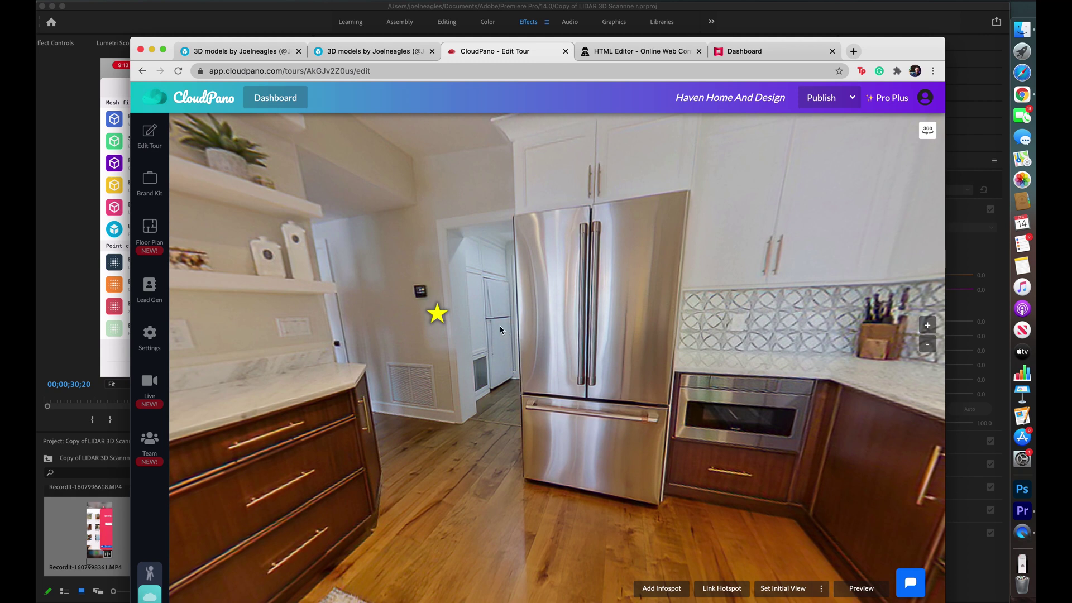
{"action": "mouse_move", "coordinate": [441, 318]}
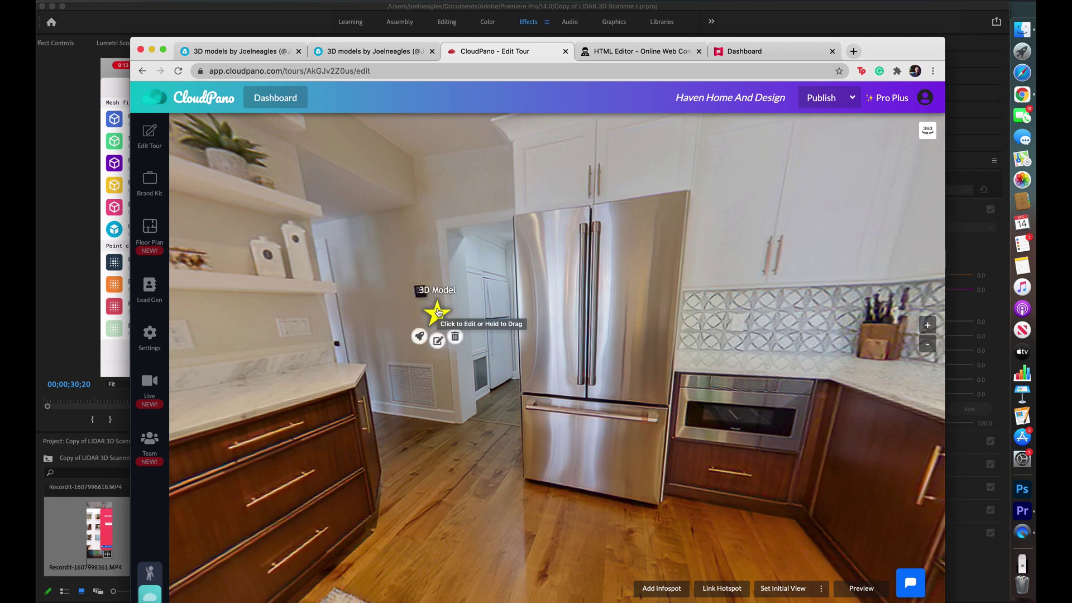
{"action": "left_click", "coordinate": [422, 336]}
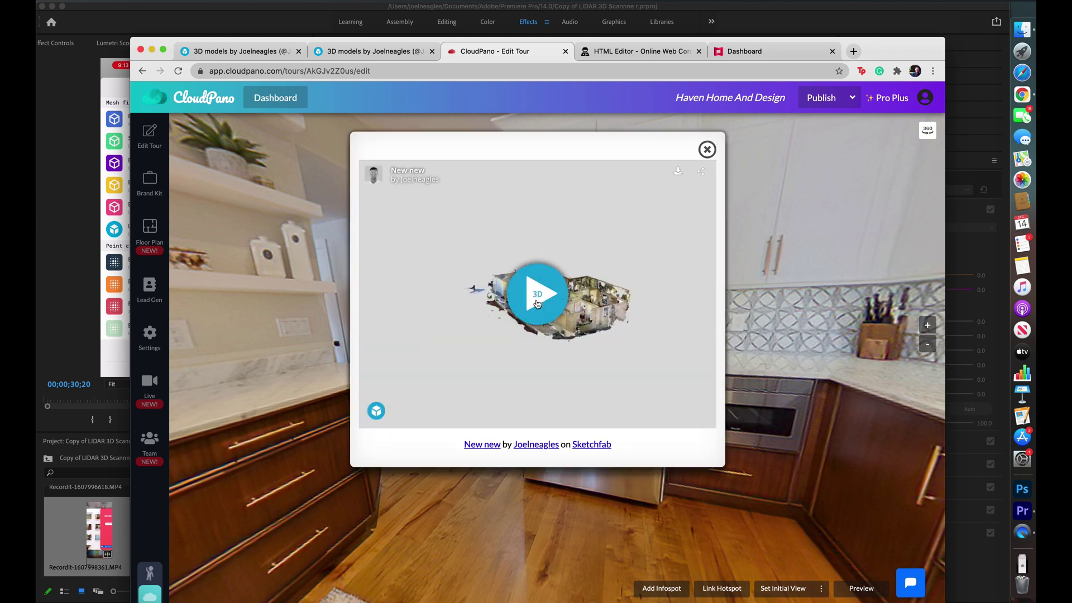
{"action": "left_click", "coordinate": [537, 291]}
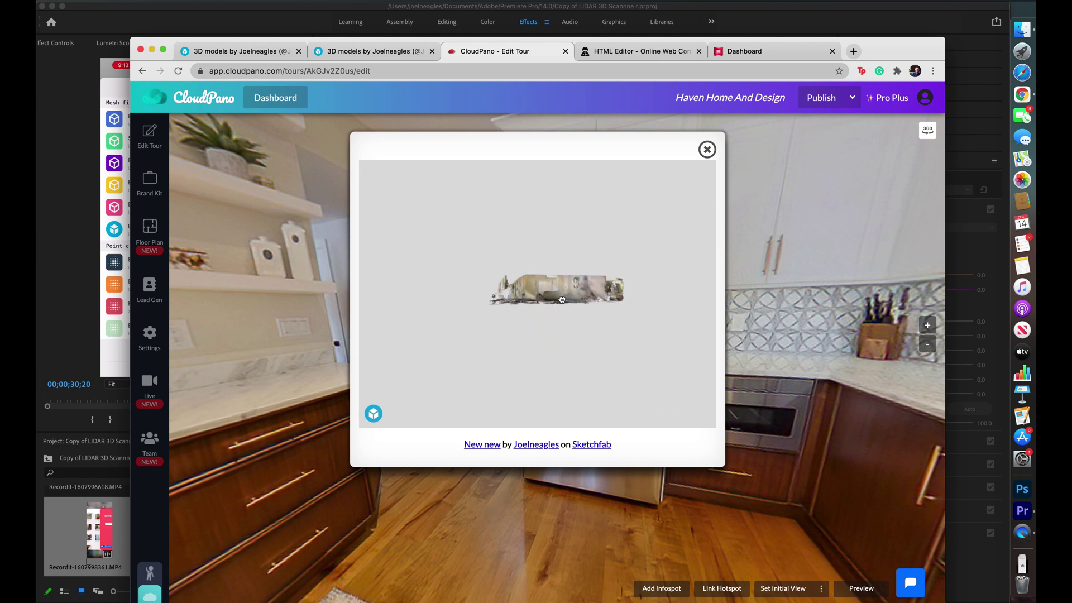
{"action": "mouse_move", "coordinate": [598, 309]}
{"action": "left_mouse_down"}
{"action": "mouse_move", "coordinate": [501, 303]}
{"action": "mouse_move", "coordinate": [485, 276]}
{"action": "mouse_move", "coordinate": [465, 292]}
{"action": "mouse_move", "coordinate": [478, 298]}
{"action": "left_mouse_up"}
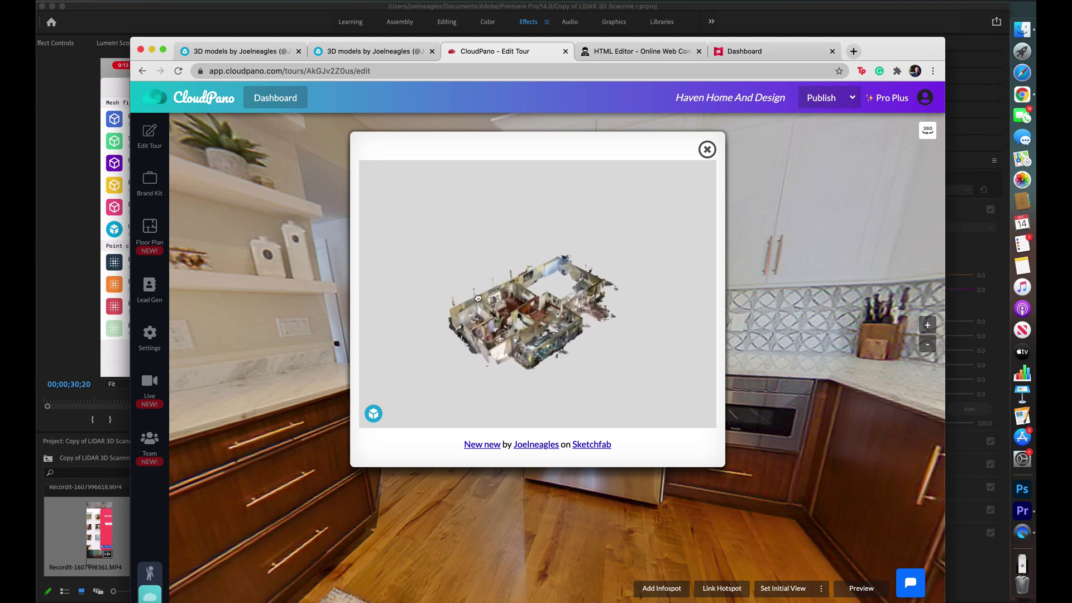
{"action": "left_click", "coordinate": [707, 150]}
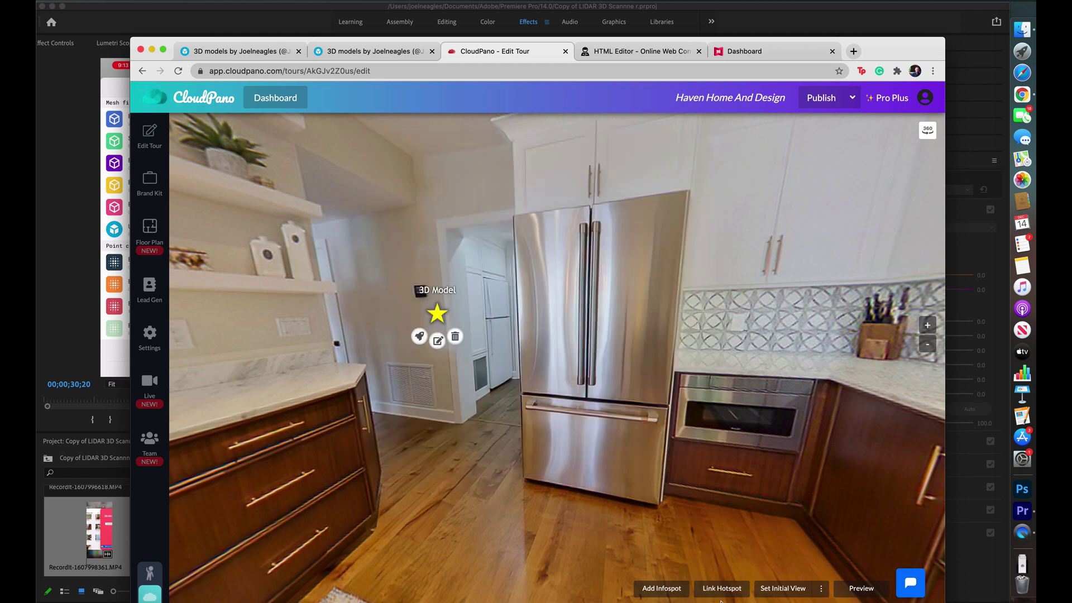
Add a new HTML popup infospot on the fridge with preview text '3D Model'
{"action": "left_click", "coordinate": [662, 588]}
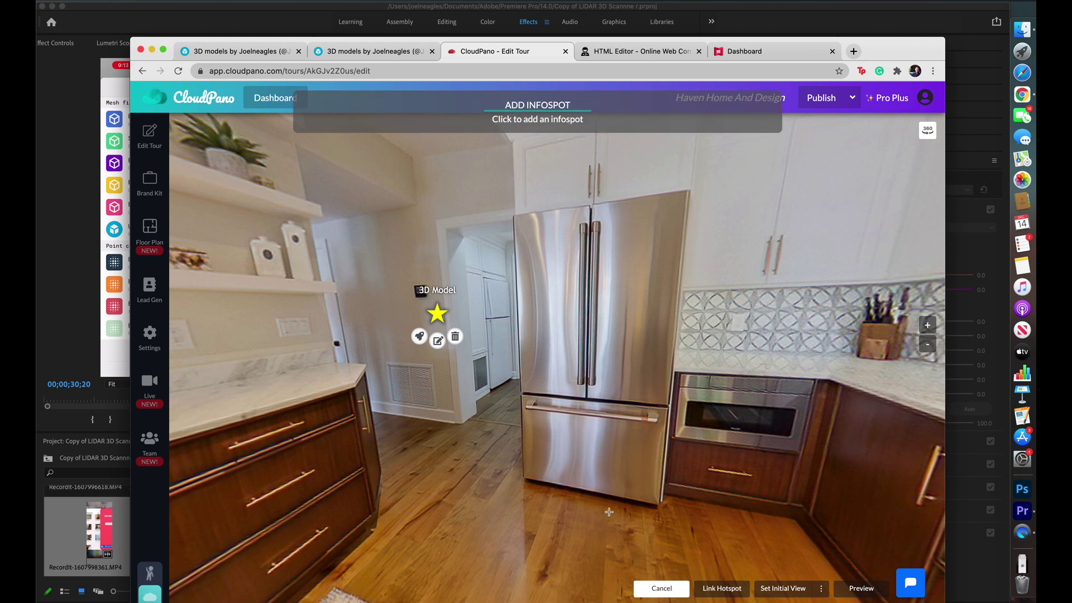
{"action": "left_click", "coordinate": [545, 343]}
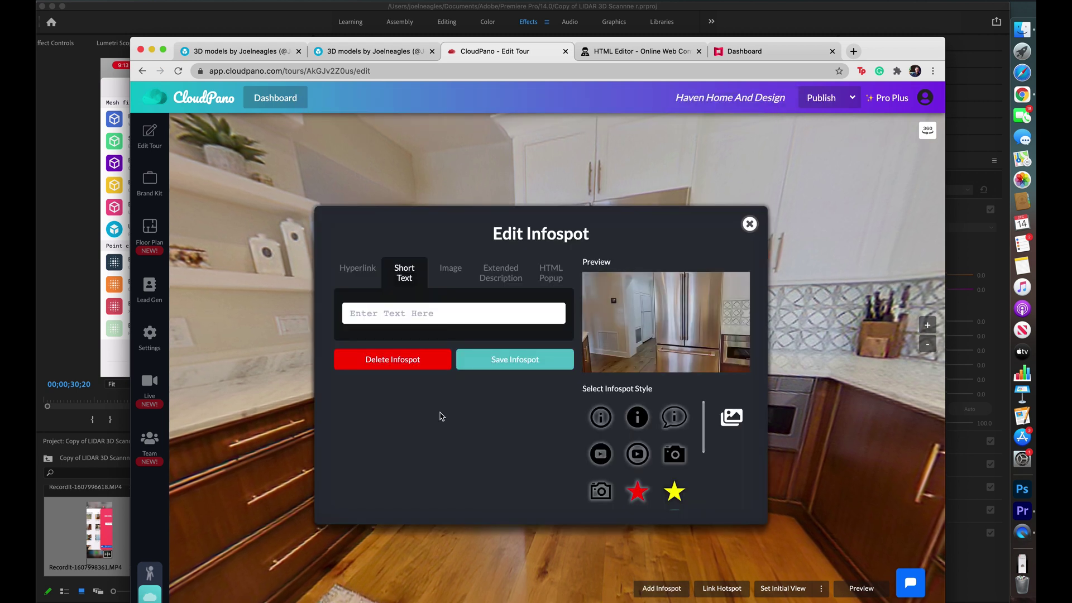
{"action": "left_click", "coordinate": [548, 277]}
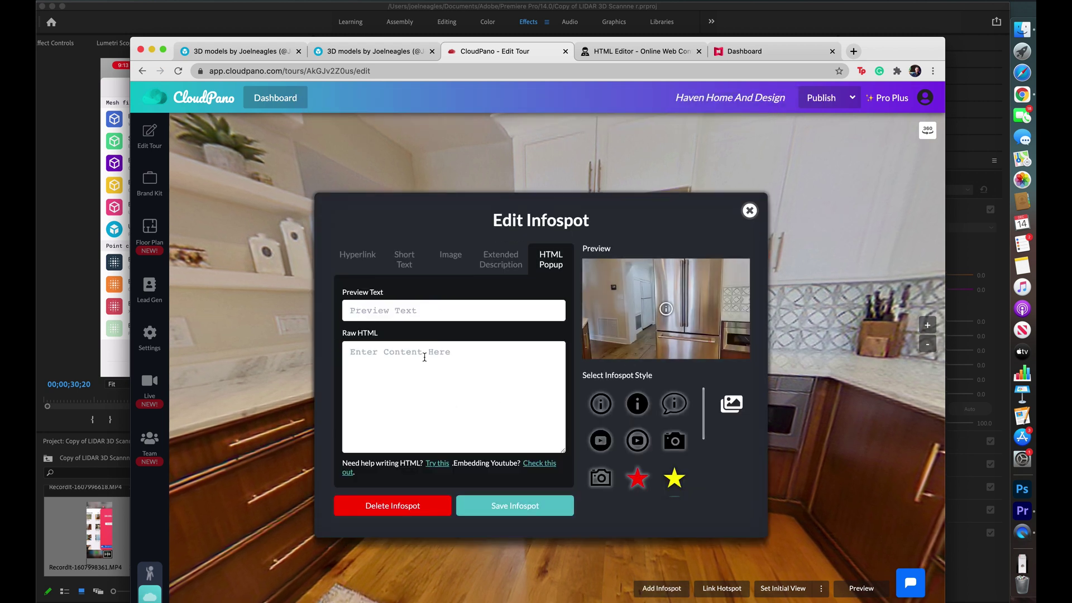
{"action": "left_click", "coordinate": [421, 314]}
{"action": "type", "text": "3"}
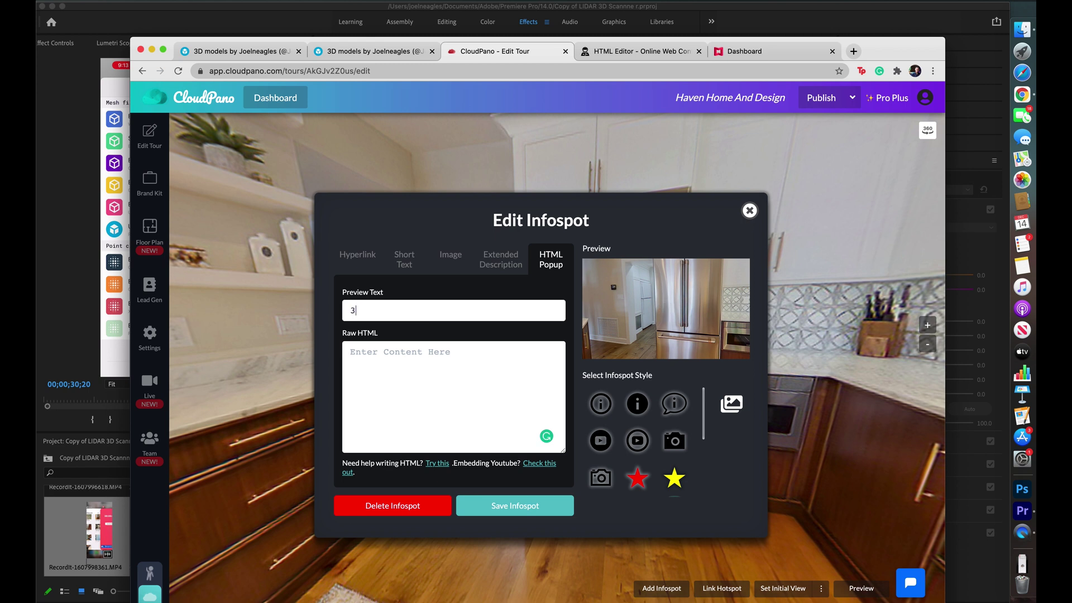
{"action": "type", "text": "D Model"}
{"action": "left_click", "coordinate": [366, 51]}
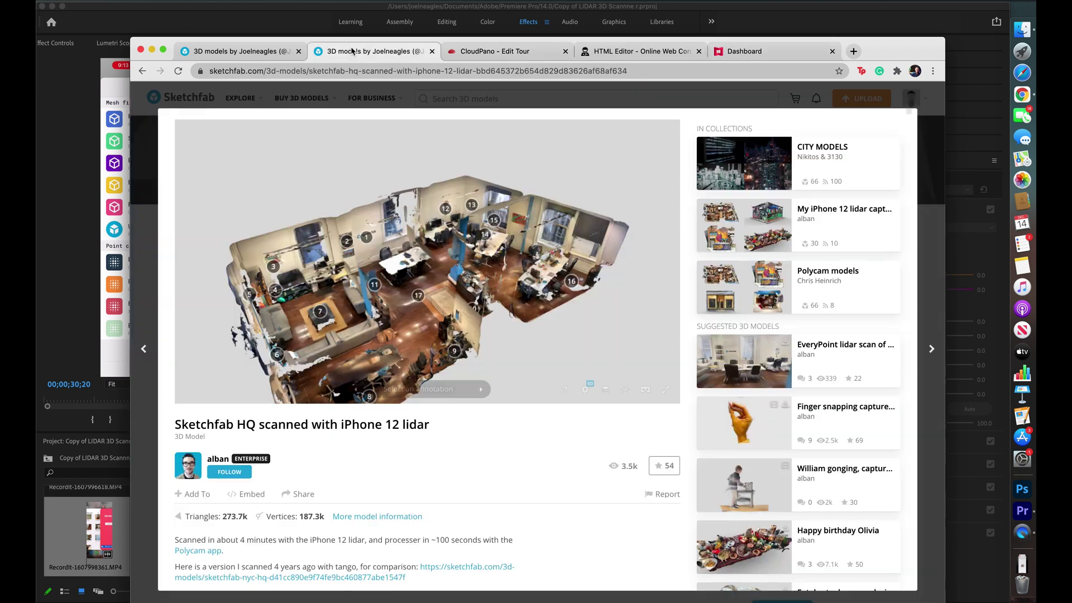
Copy the iframe embed code from the 'New new' model's Embed options
{"action": "left_click", "coordinate": [235, 58]}
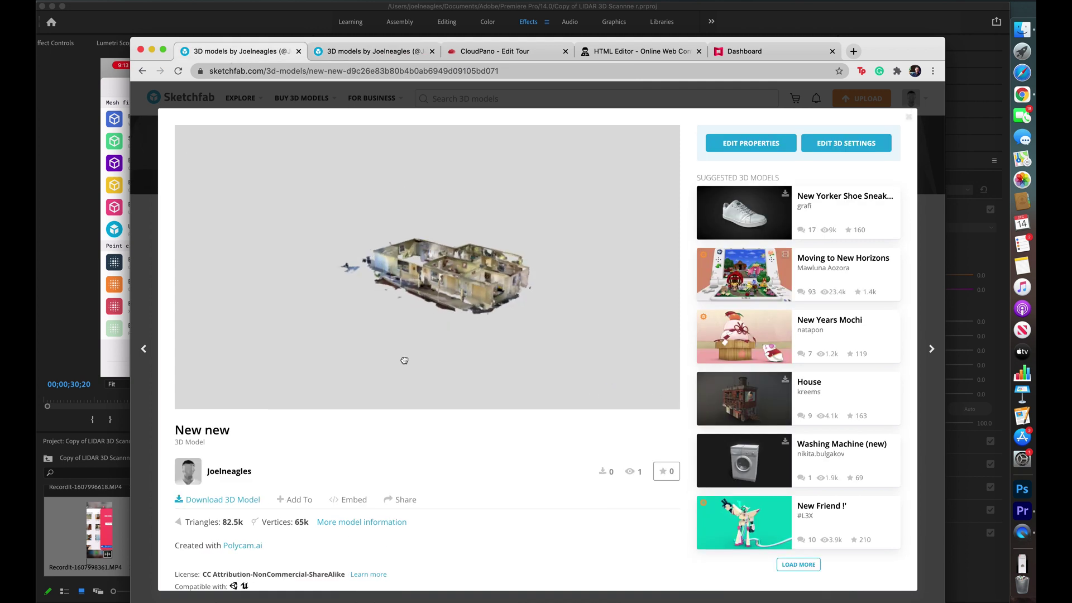
{"action": "mouse_move", "coordinate": [405, 360]}
{"action": "left_mouse_down"}
{"action": "mouse_move", "coordinate": [476, 371]}
{"action": "mouse_move", "coordinate": [562, 320]}
{"action": "mouse_move", "coordinate": [514, 354]}
{"action": "mouse_move", "coordinate": [397, 364]}
{"action": "left_mouse_up"}
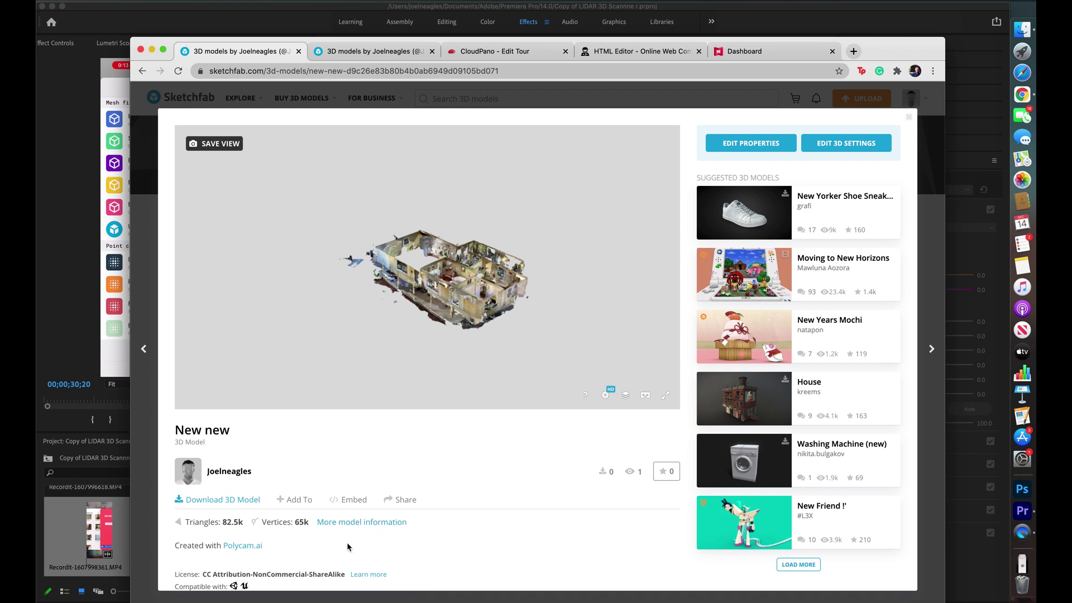
{"action": "scroll", "coordinate": [346, 542], "scroll_direction": "down", "scroll_amount": 1}
{"action": "left_click", "coordinate": [351, 482]}
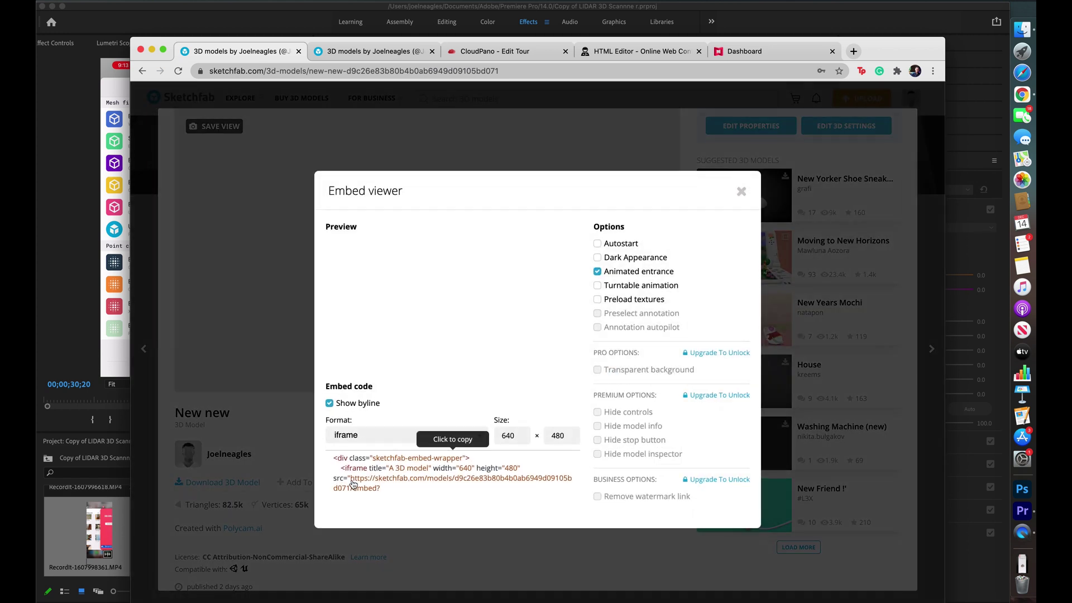
{"action": "left_click", "coordinate": [425, 469]}
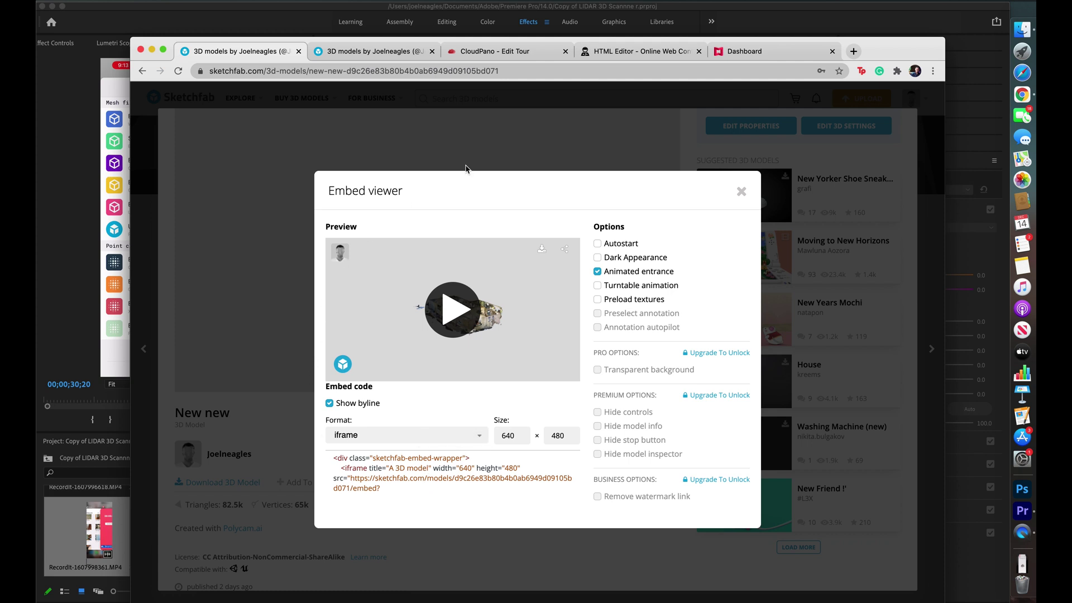
{"action": "left_click", "coordinate": [628, 53]}
Paste the embed code into HTML5-Editor.net, compact it to one line, and select it all
{"action": "key", "text": "super+v"}
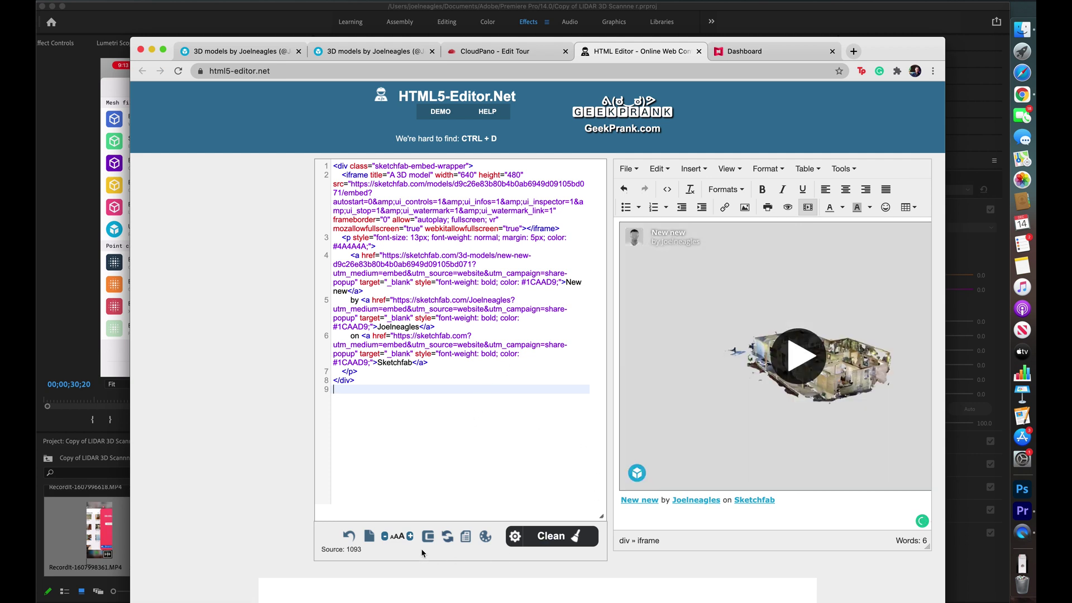
{"action": "left_click", "coordinate": [428, 536]}
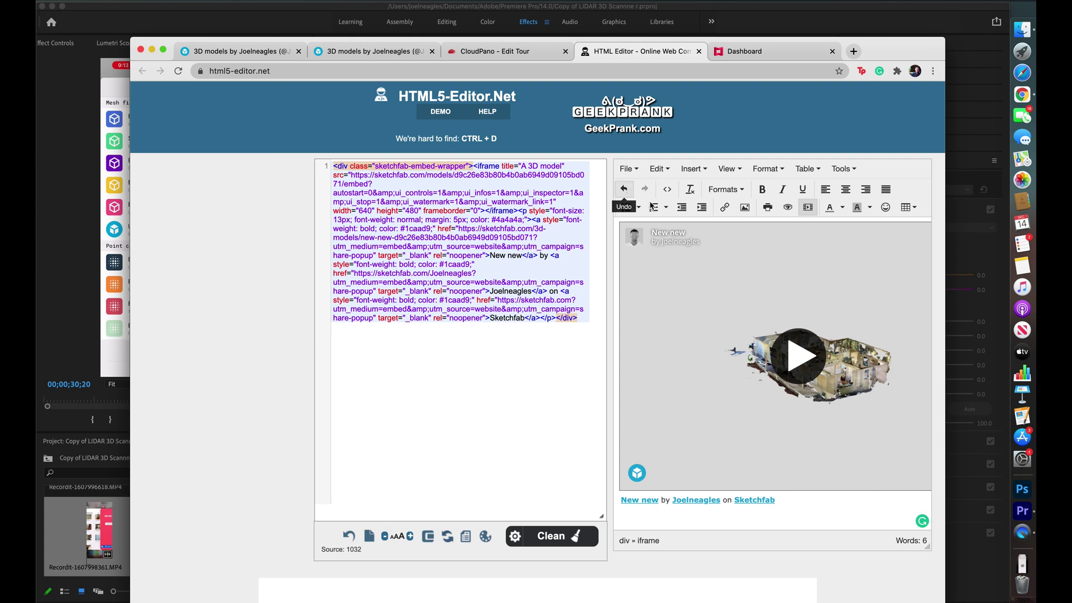
{"action": "left_click", "coordinate": [520, 269]}
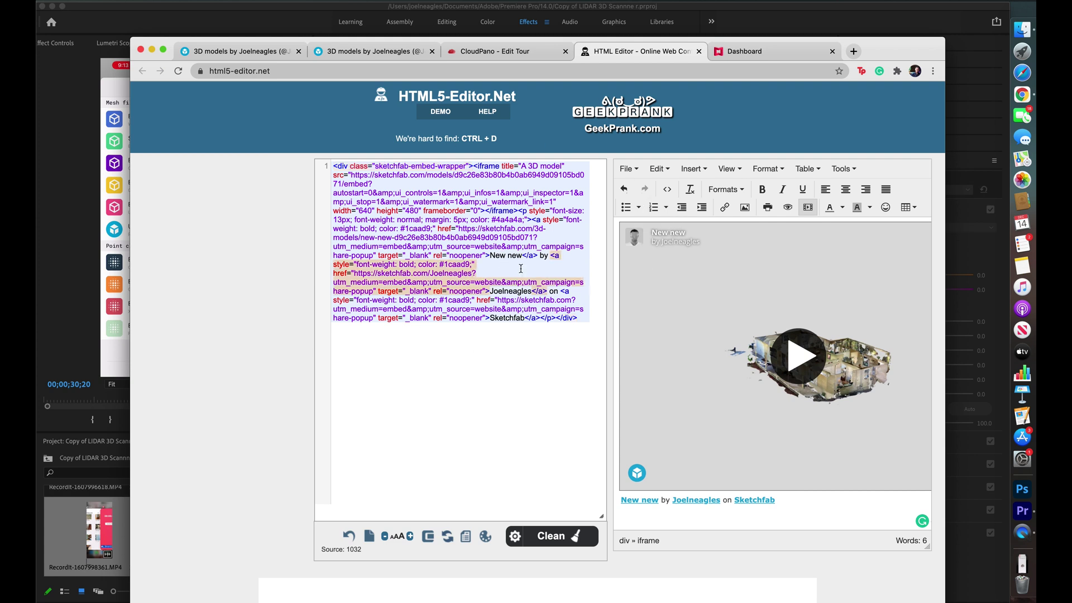
{"action": "right_click", "coordinate": [520, 269]}
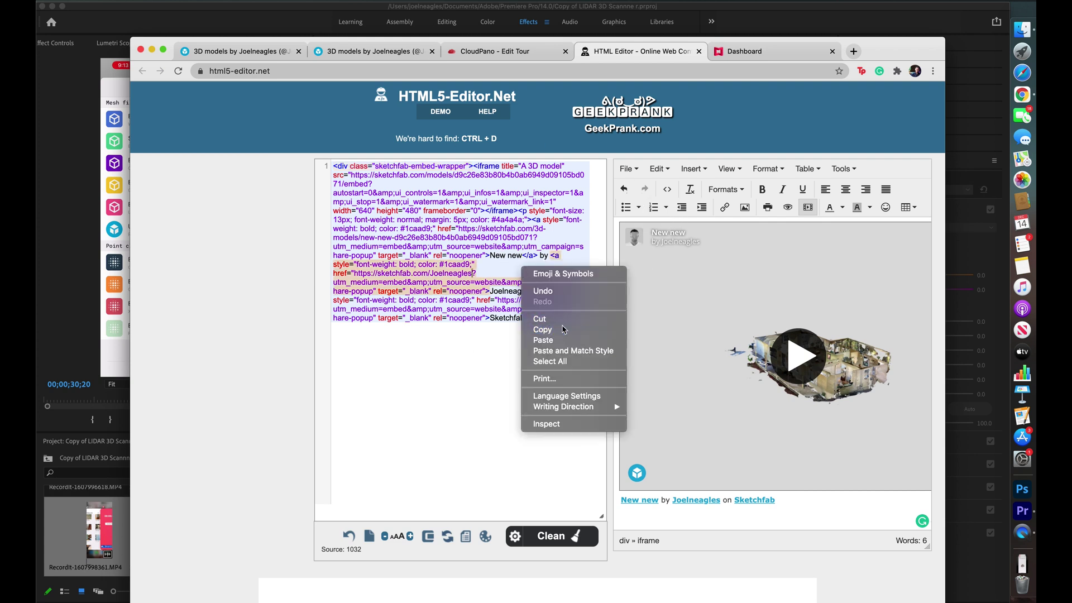
{"action": "left_click", "coordinate": [552, 358]}
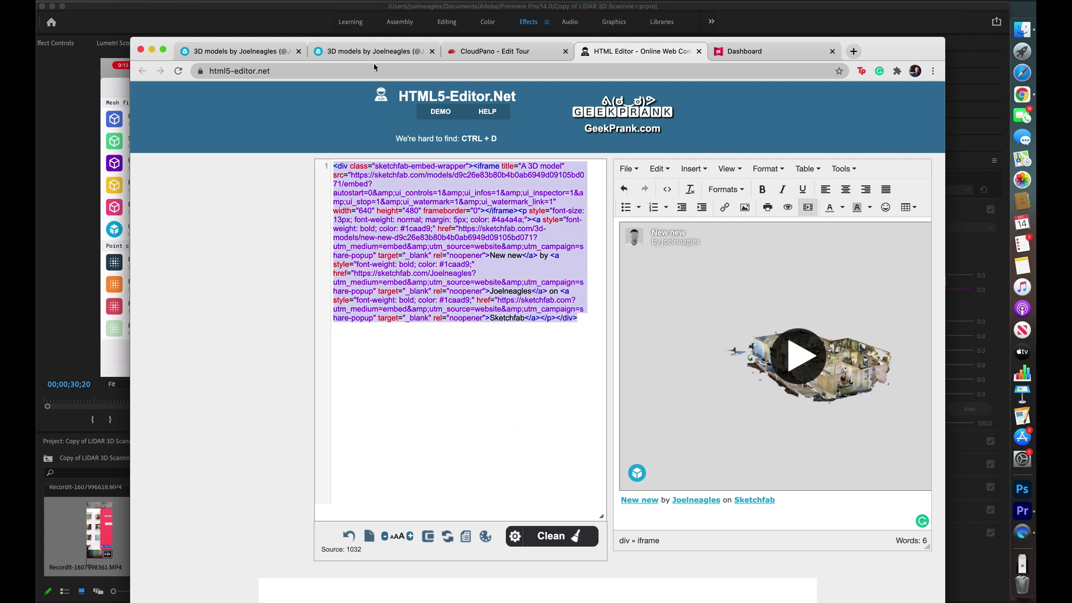
{"action": "left_click", "coordinate": [527, 54]}
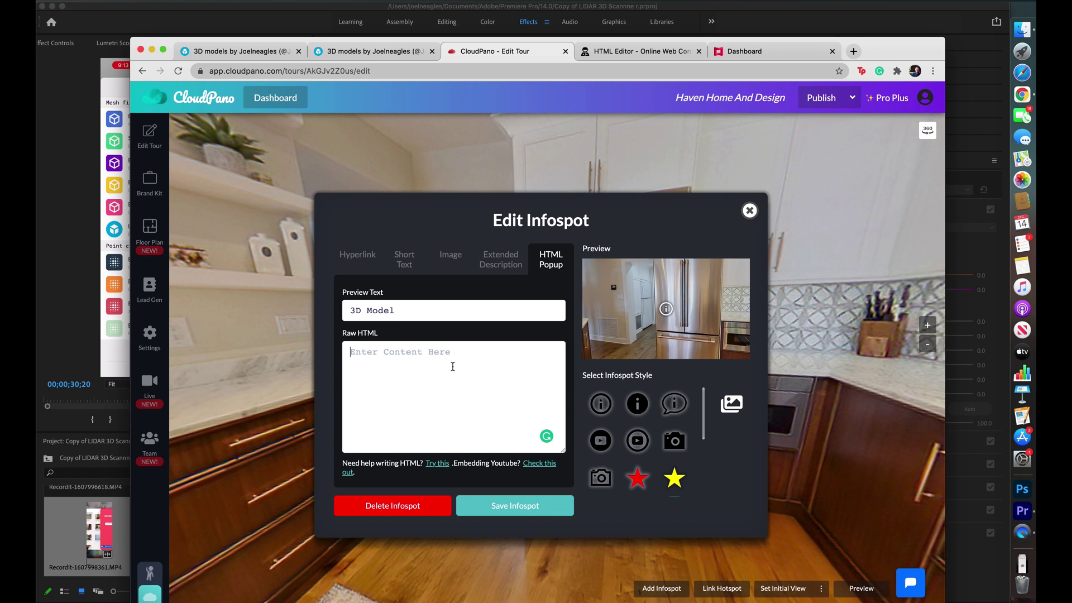
Paste the embed code as Raw HTML, preview it, save, and reposition the infospots by the fridge
{"action": "key", "text": "super+v"}
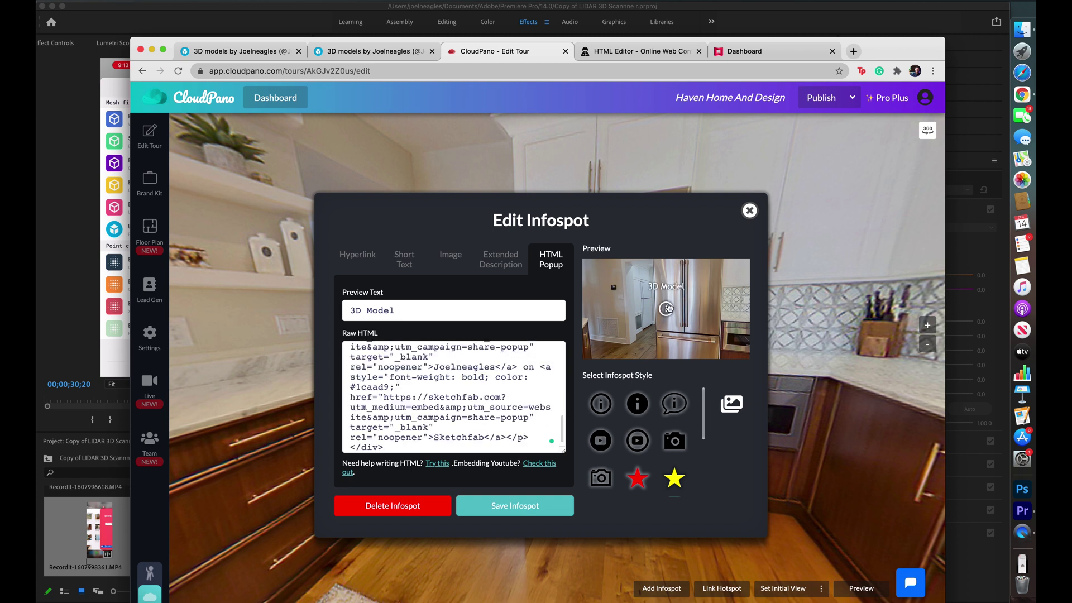
{"action": "left_click", "coordinate": [667, 307]}
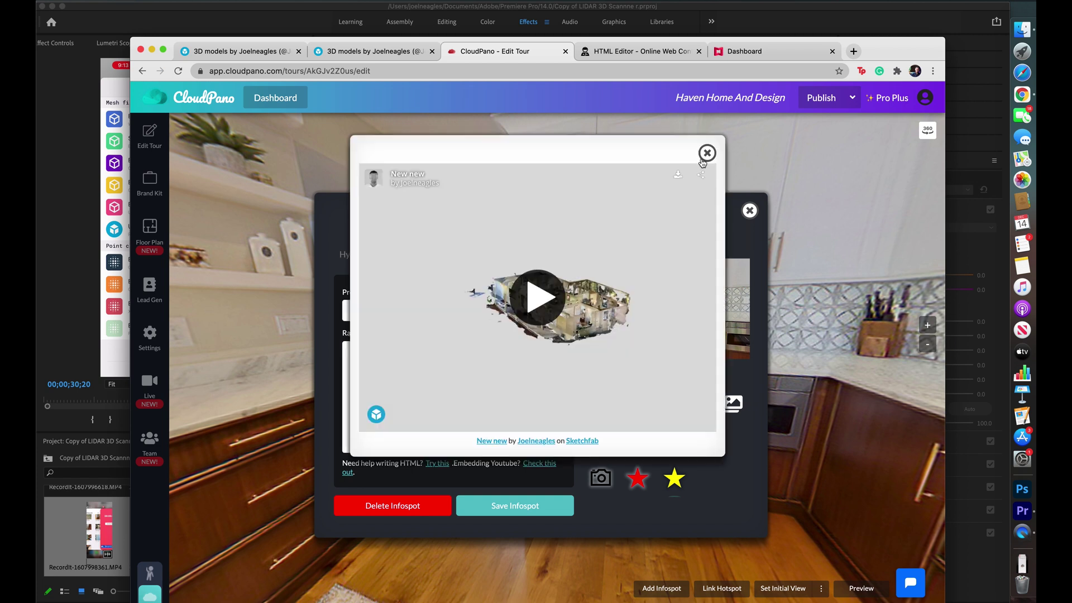
{"action": "left_click", "coordinate": [709, 155]}
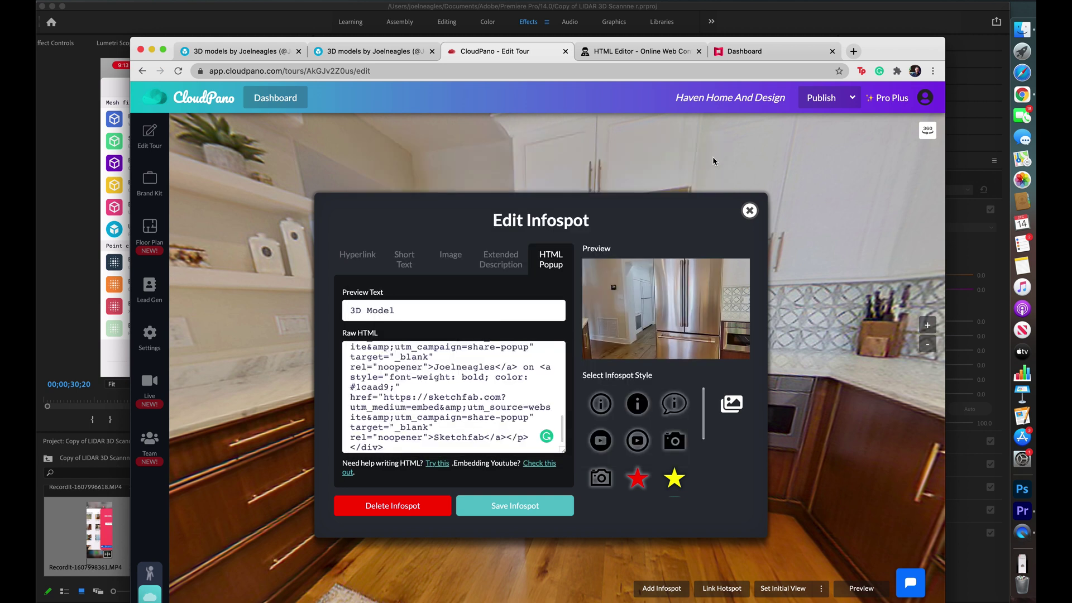
{"action": "left_click", "coordinate": [541, 504]}
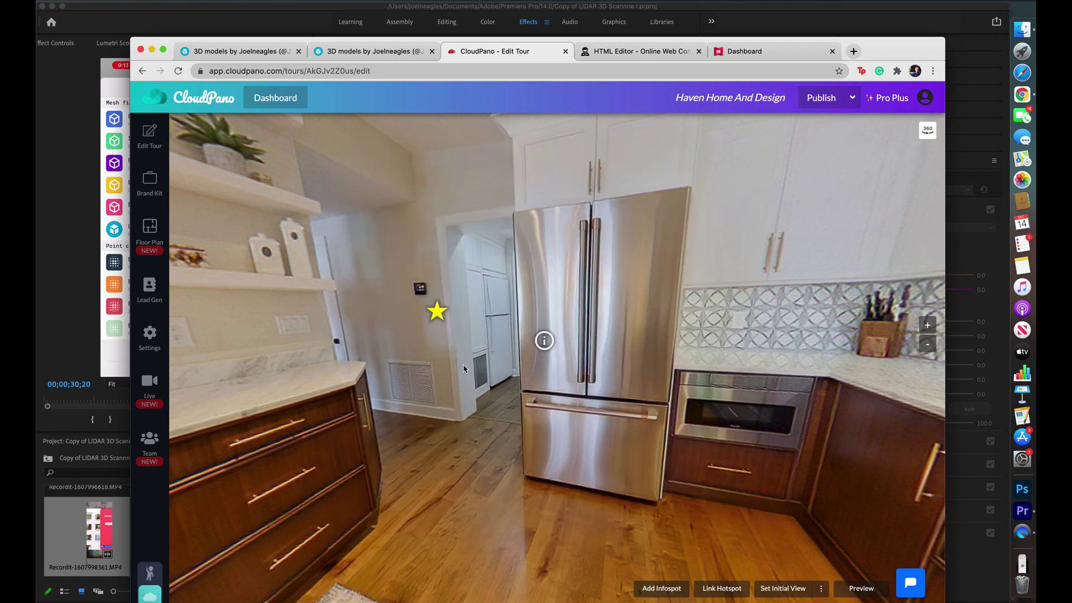
{"action": "left_click_drag", "start_coordinate": [544, 340], "coordinate": [485, 311]}
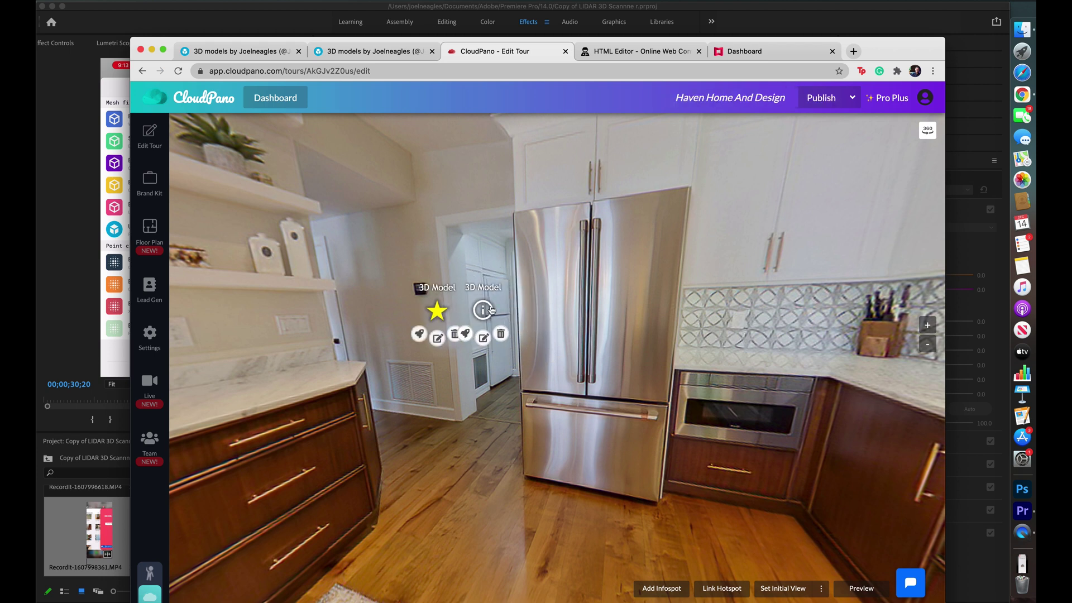
{"action": "left_click_drag", "start_coordinate": [491, 310], "coordinate": [642, 335]}
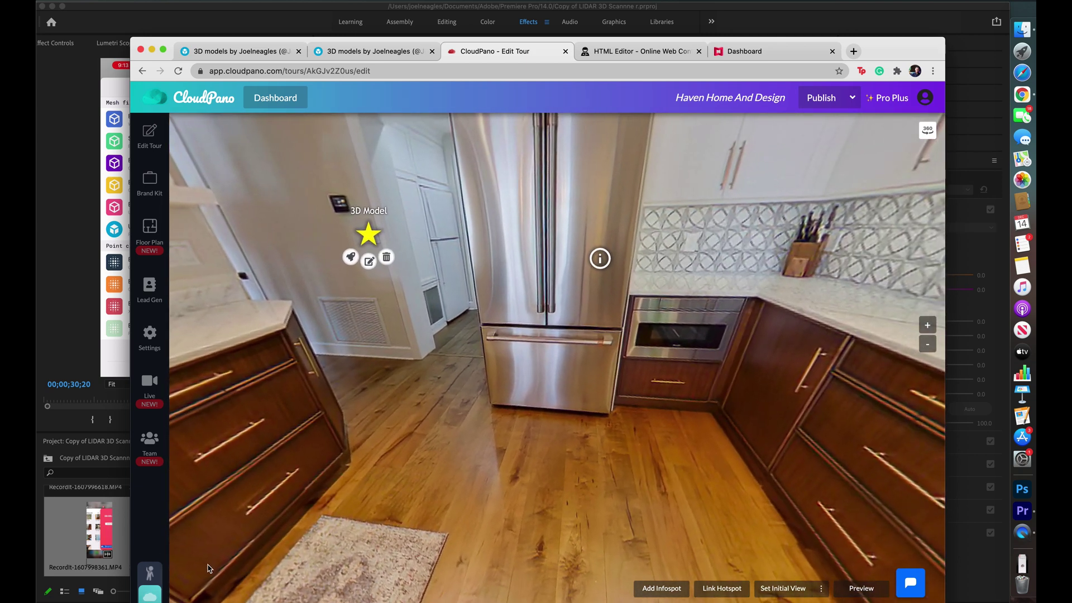
Open the fridge's 3D Model hotspot, play the house model, and rotate it to a top-down view
{"action": "left_click_drag", "start_coordinate": [508, 159], "coordinate": [531, 354]}
{"action": "left_click", "coordinate": [595, 358]}
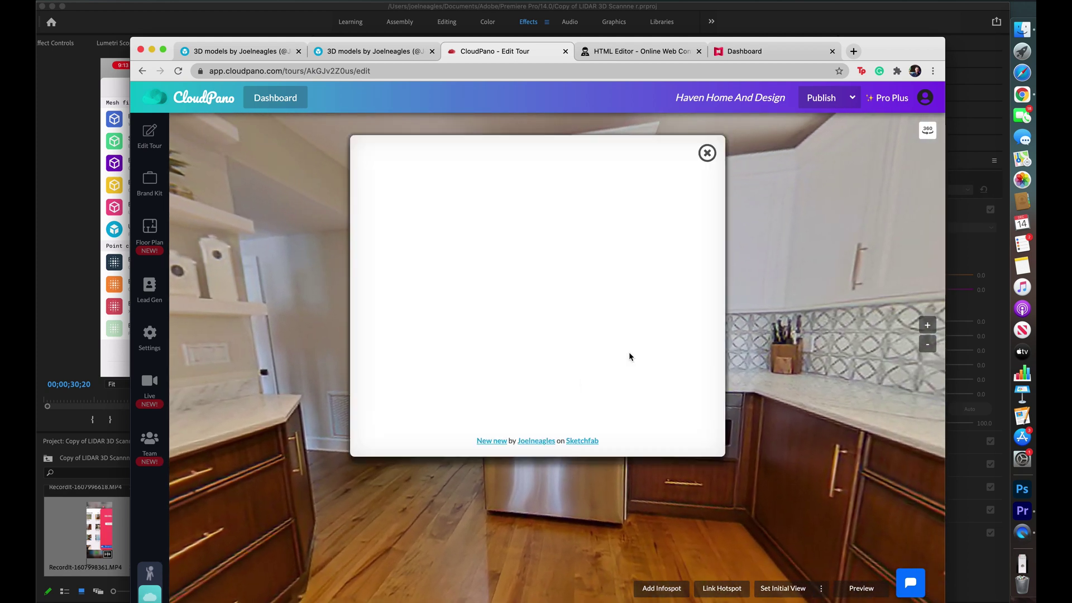
{"action": "left_click", "coordinate": [521, 301]}
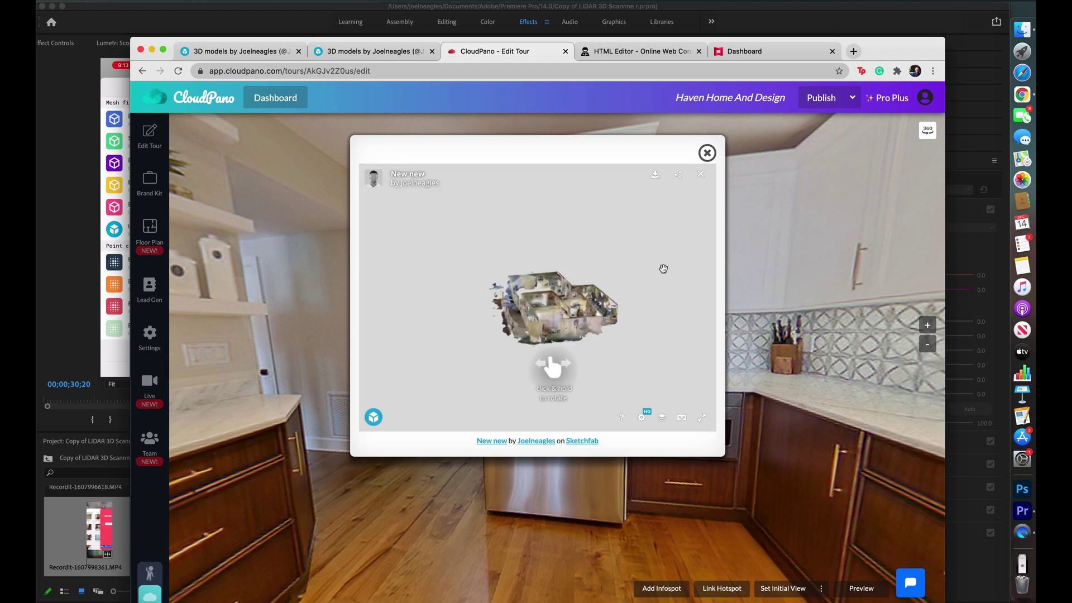
{"action": "left_click_drag", "start_coordinate": [673, 241], "coordinate": [535, 259]}
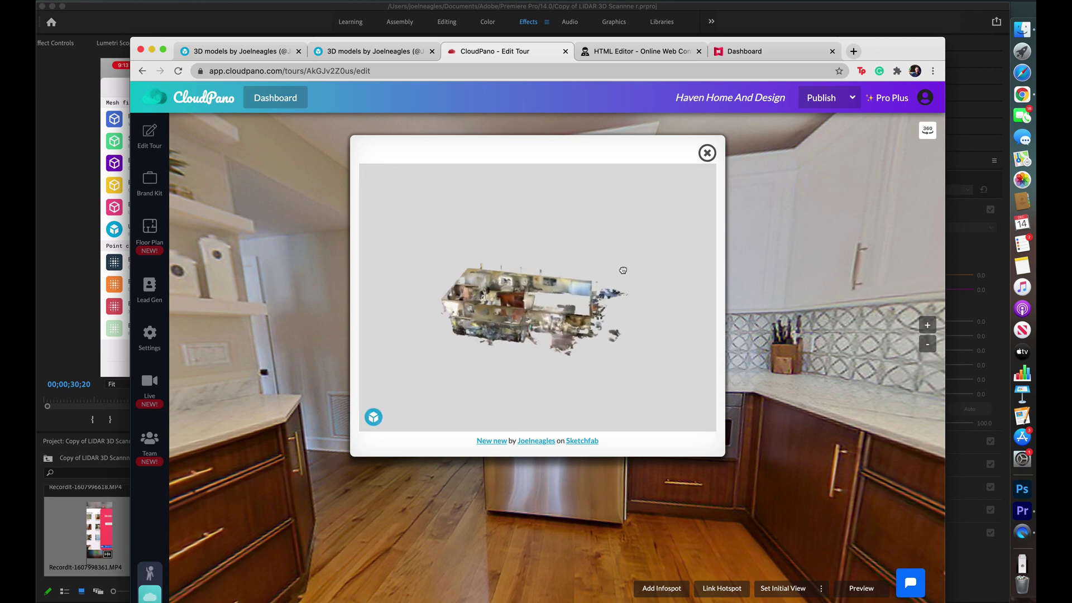
{"action": "mouse_move", "coordinate": [623, 270]}
{"action": "left_mouse_down"}
{"action": "mouse_move", "coordinate": [457, 321]}
{"action": "mouse_move", "coordinate": [657, 244]}
{"action": "mouse_move", "coordinate": [553, 246]}
{"action": "mouse_move", "coordinate": [649, 258]}
{"action": "mouse_move", "coordinate": [646, 237]}
{"action": "mouse_move", "coordinate": [615, 232]}
{"action": "left_mouse_up"}
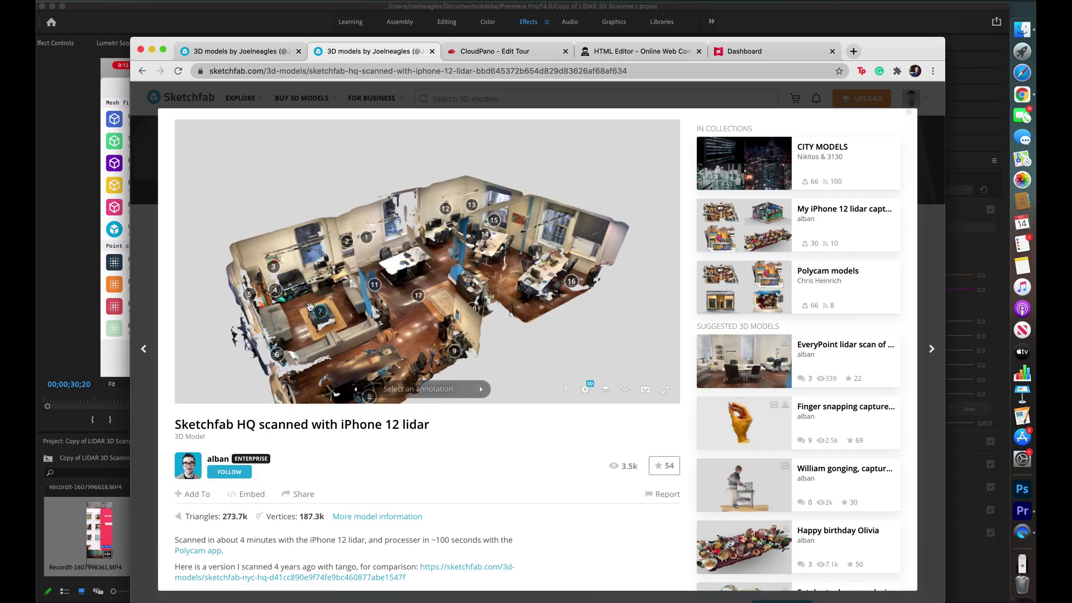
Orbit the office scan, visit the Common area annotation, and fly to the rug and graffiti room
{"action": "mouse_move", "coordinate": [492, 273]}
{"action": "left_mouse_down"}
{"action": "mouse_move", "coordinate": [442, 278]}
{"action": "mouse_move", "coordinate": [354, 314]}
{"action": "left_mouse_up"}
{"action": "left_click", "coordinate": [446, 382]}
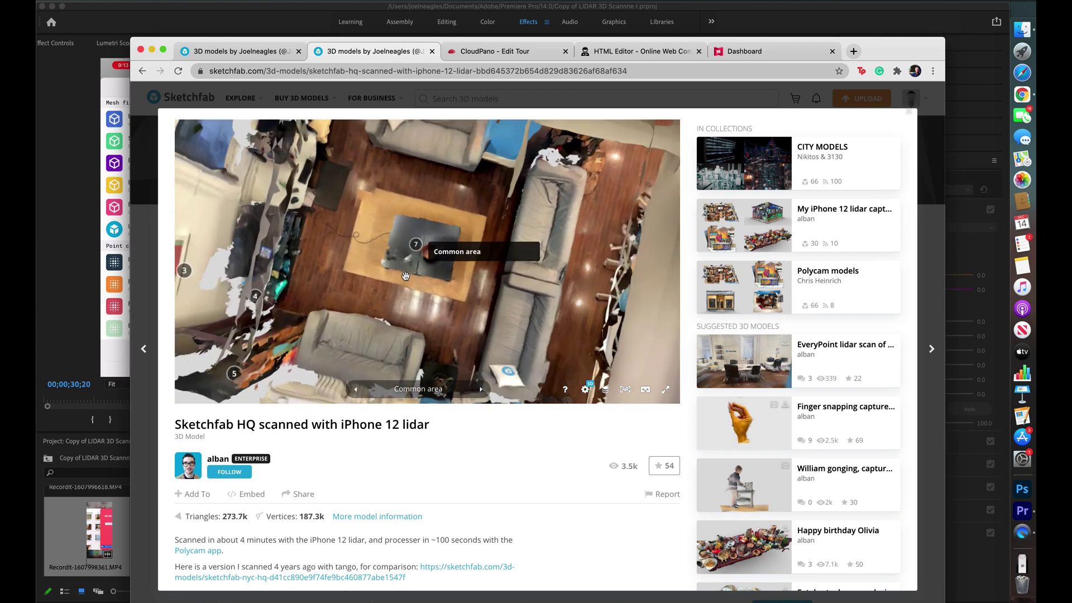
{"action": "mouse_move", "coordinate": [328, 332]}
{"action": "left_mouse_down"}
{"action": "mouse_move", "coordinate": [331, 270]}
{"action": "mouse_move", "coordinate": [555, 240]}
{"action": "mouse_move", "coordinate": [500, 254]}
{"action": "mouse_move", "coordinate": [519, 256]}
{"action": "left_mouse_up"}
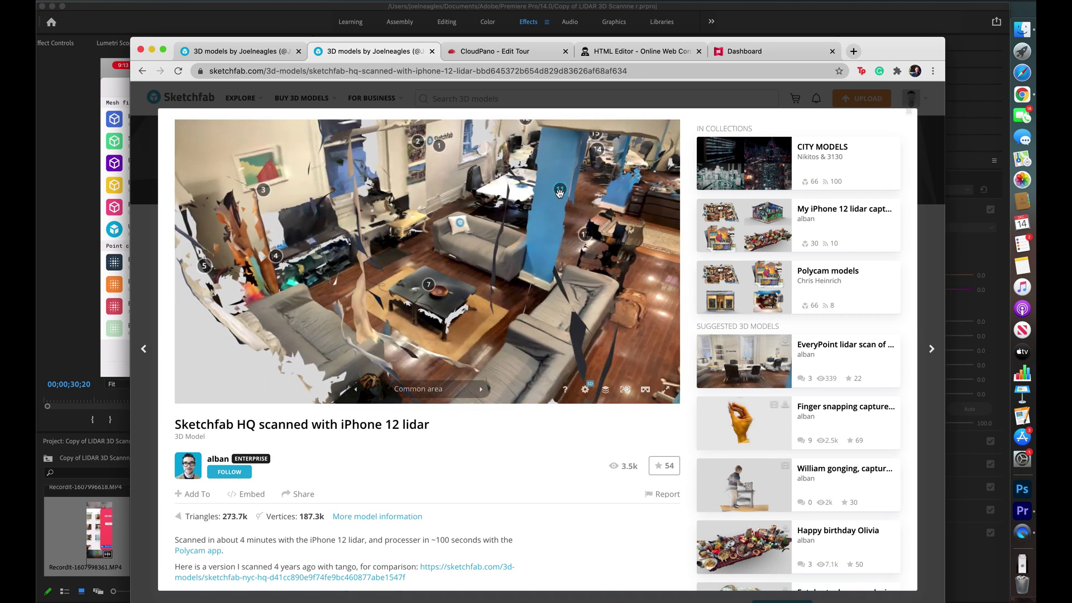
{"action": "double_click", "coordinate": [429, 242]}
{"action": "left_click_drag", "start_coordinate": [429, 242], "coordinate": [314, 379]}
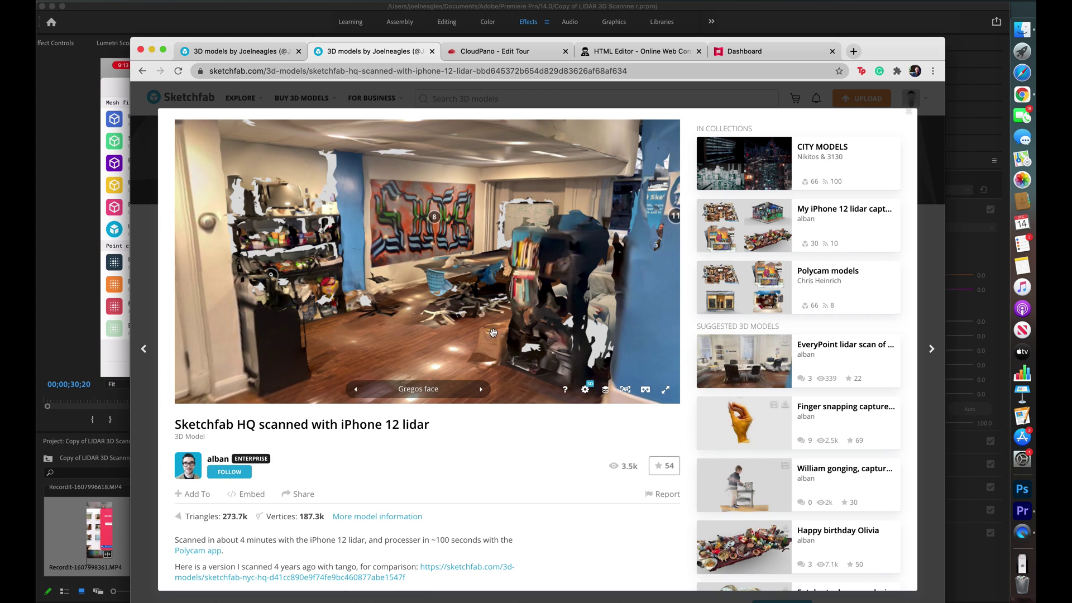
{"action": "left_click_drag", "start_coordinate": [493, 333], "coordinate": [569, 235]}
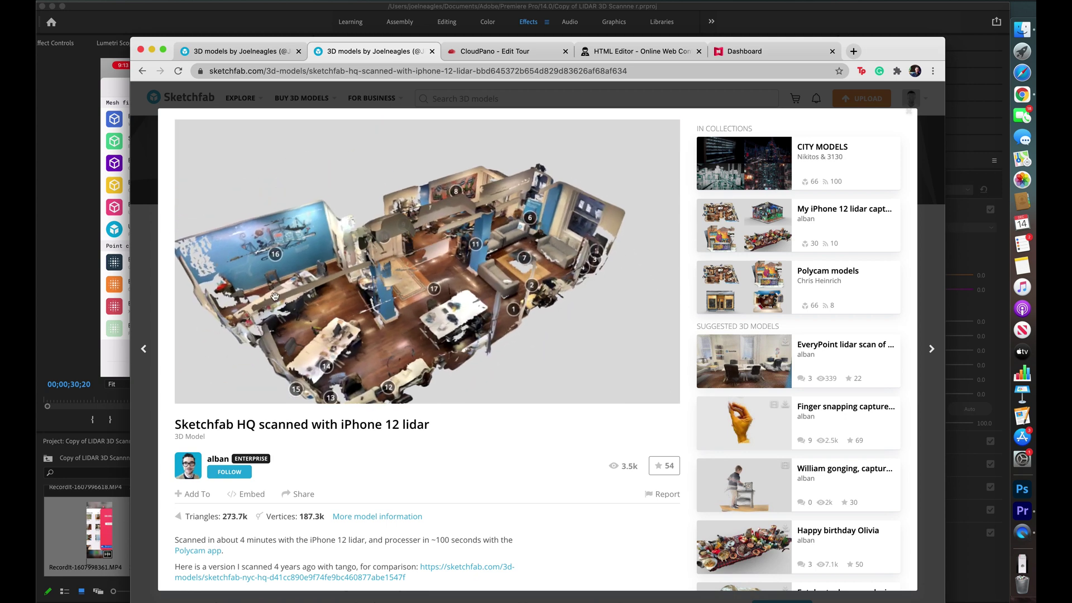
{"action": "double_click", "coordinate": [267, 263]}
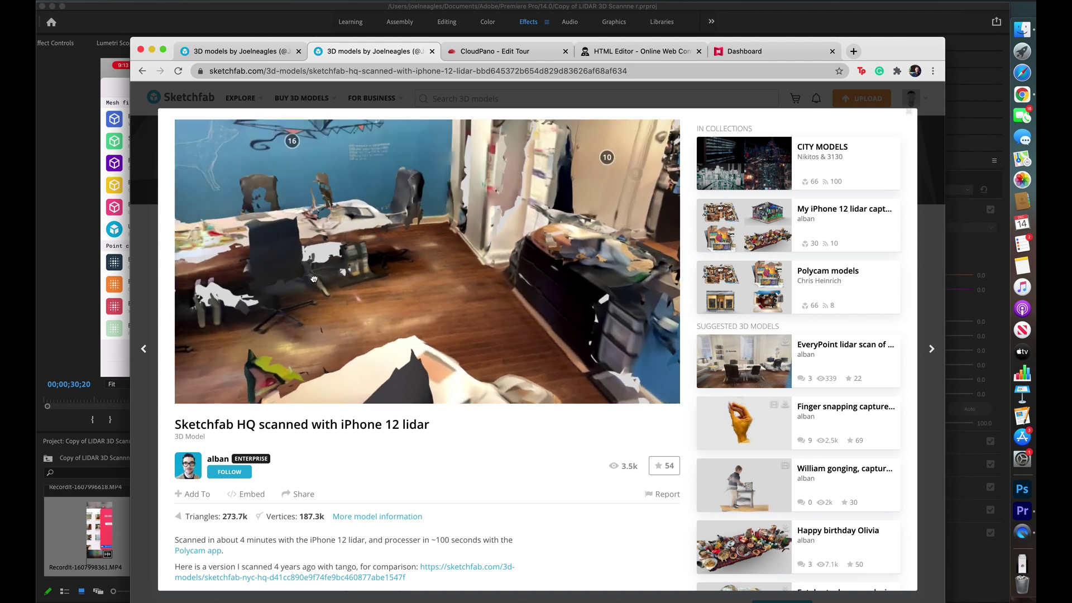
Jump to the Mural by Signe and Top view annotations, then tilt to an oblique overview
{"action": "left_click", "coordinate": [356, 390]}
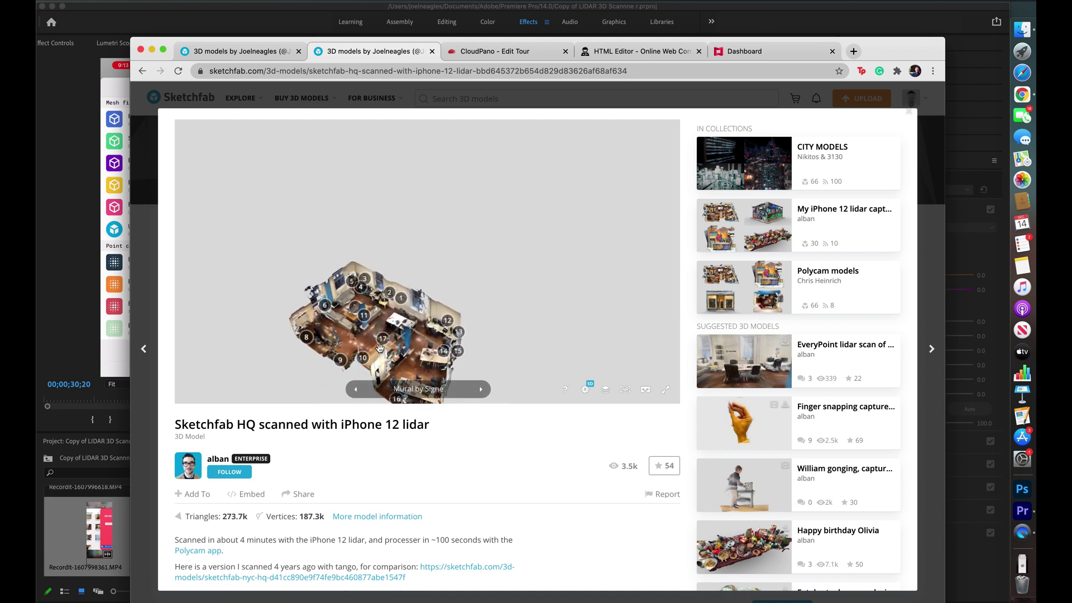
{"action": "left_click", "coordinate": [383, 341]}
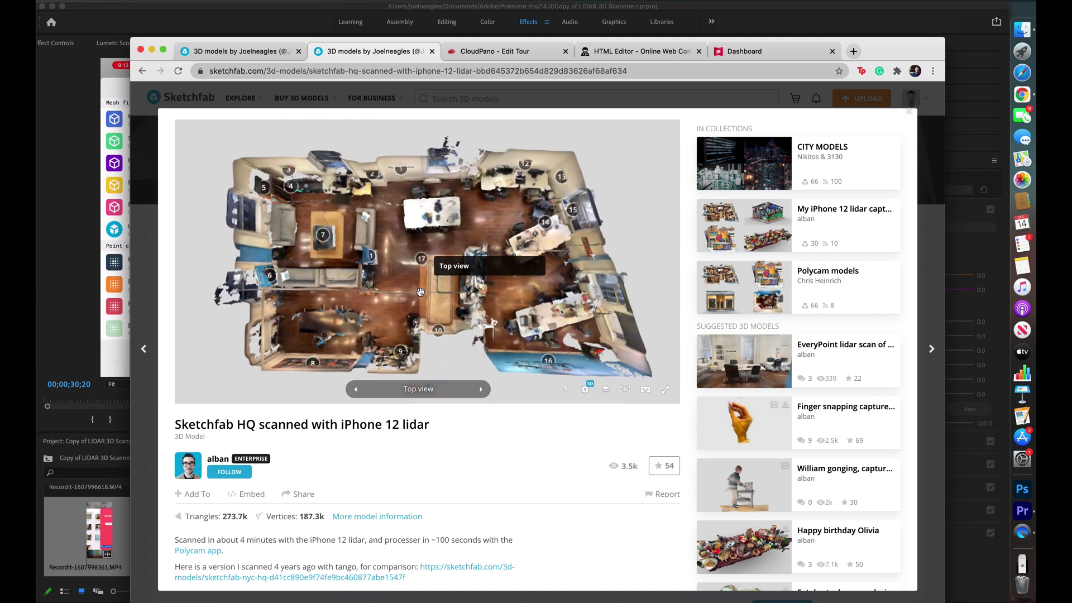
{"action": "mouse_move", "coordinate": [352, 227]}
{"action": "left_mouse_down"}
{"action": "mouse_move", "coordinate": [386, 240]}
{"action": "mouse_move", "coordinate": [406, 228]}
{"action": "mouse_move", "coordinate": [485, 234]}
{"action": "mouse_move", "coordinate": [503, 223]}
{"action": "left_mouse_up"}
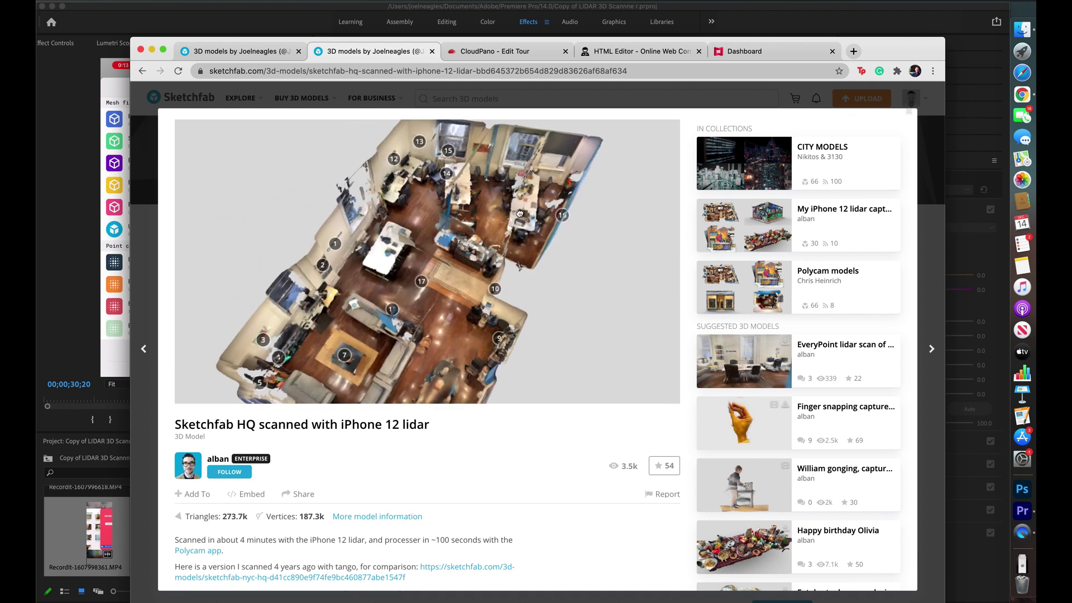
Play the 'New new' dollhouse in the embed preview, rotate it, and close the viewer
{"action": "left_click", "coordinate": [240, 51]}
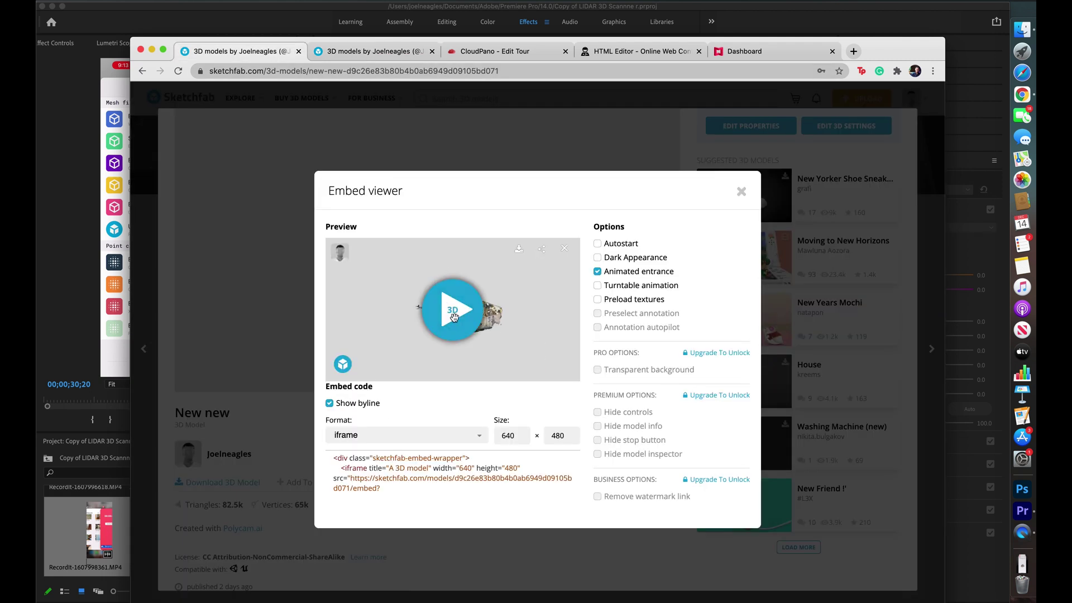
{"action": "left_click", "coordinate": [453, 316]}
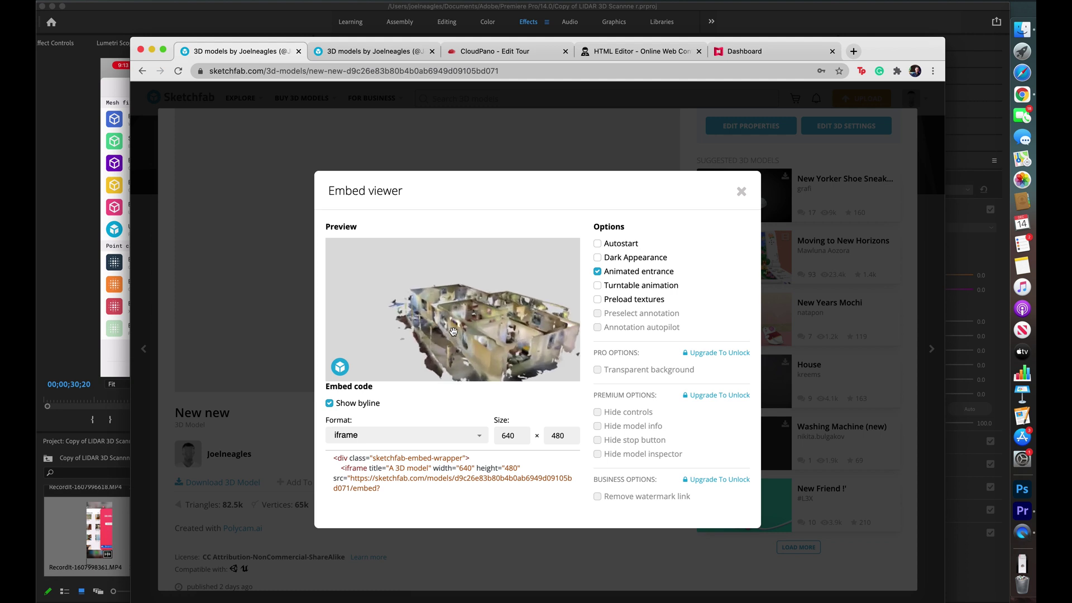
{"action": "left_click_drag", "start_coordinate": [445, 327], "coordinate": [543, 269]}
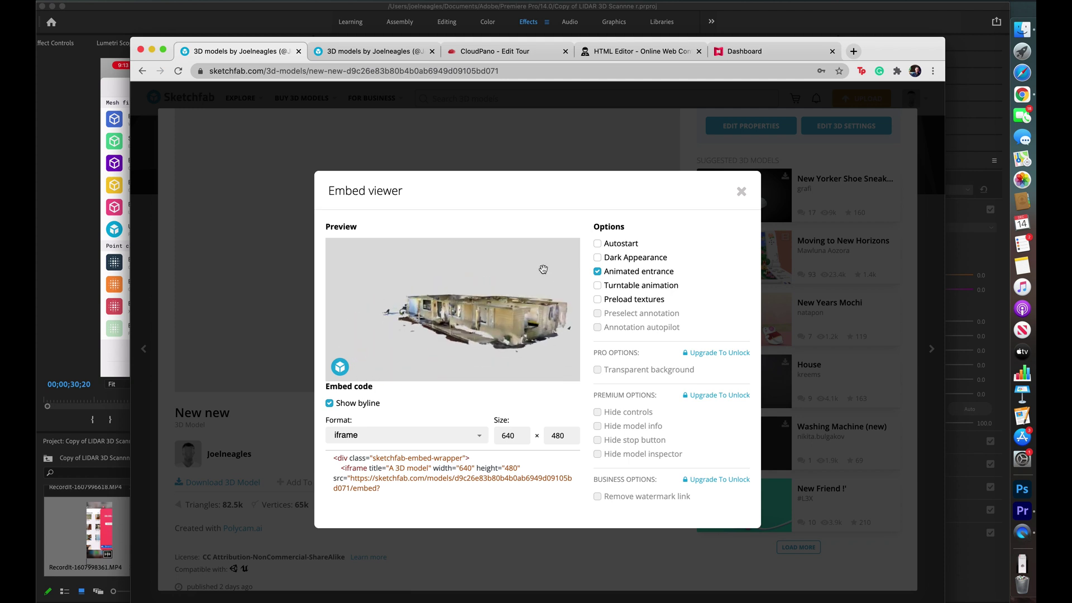
{"action": "left_click", "coordinate": [742, 191]}
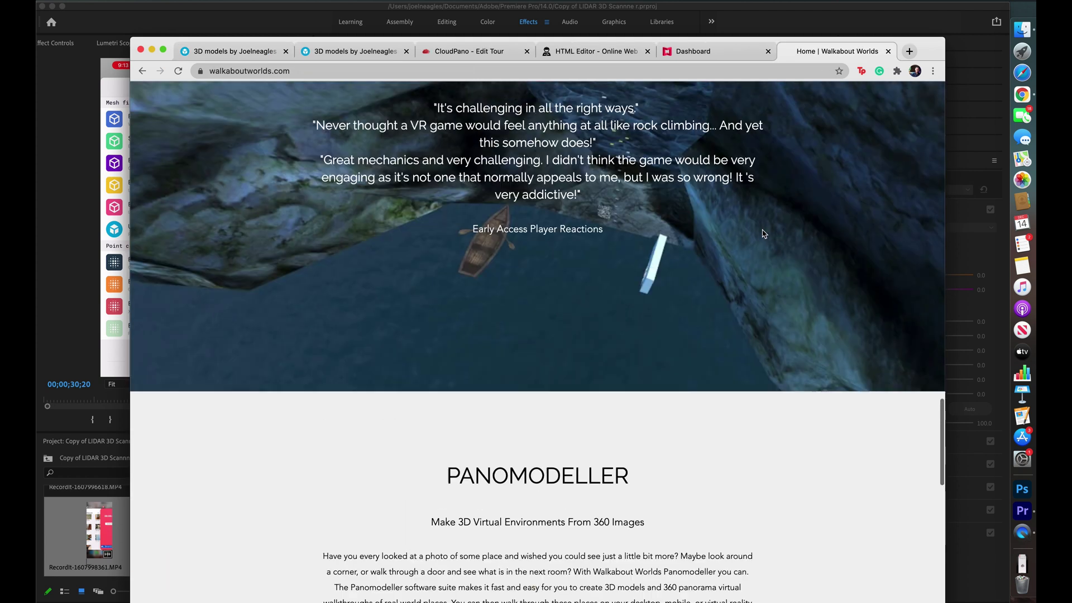
Scroll the Walkabout Worlds homepage to the PANOMODELLER house model and Sign Up form
{"action": "scroll", "coordinate": [763, 233], "scroll_direction": "up", "scroll_amount": 5}
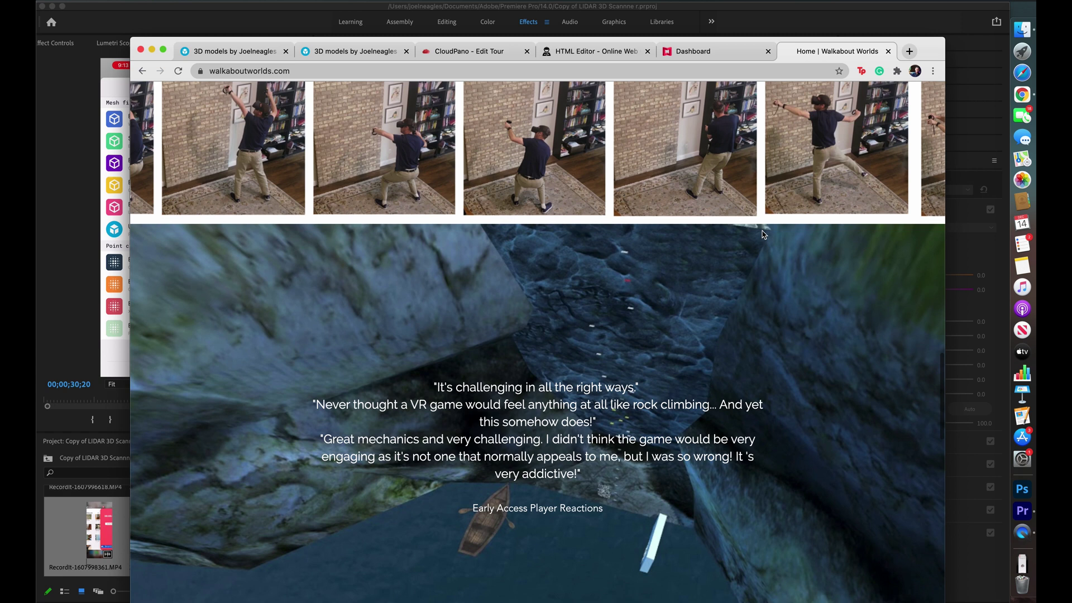
{"action": "scroll", "coordinate": [762, 233], "scroll_direction": "down", "scroll_amount": 3}
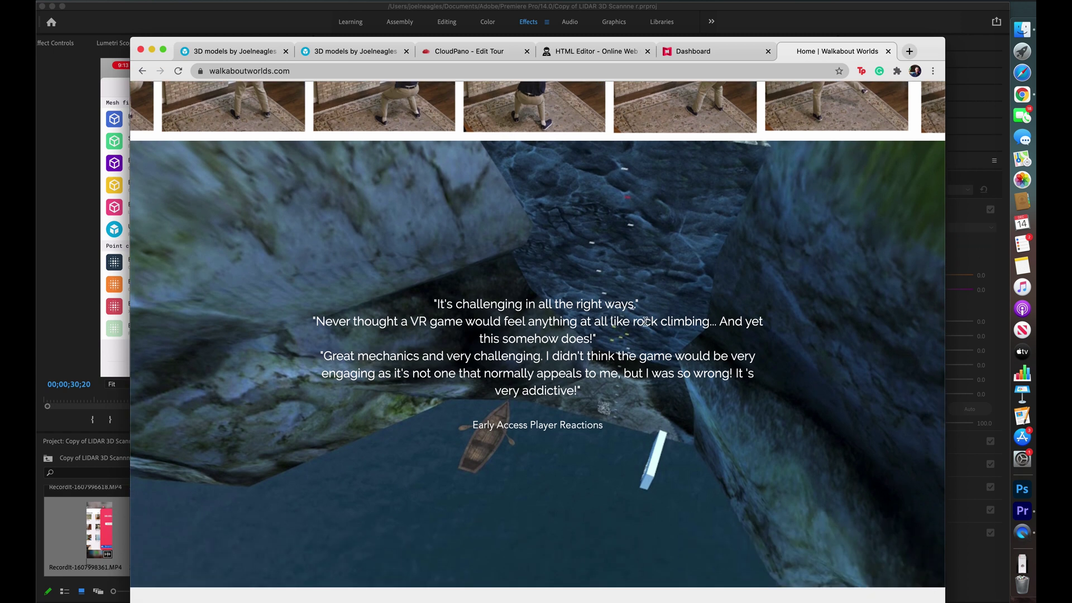
{"action": "scroll", "coordinate": [582, 345], "scroll_direction": "down", "scroll_amount": 5}
{"action": "scroll", "coordinate": [583, 344], "scroll_direction": "down", "scroll_amount": 5}
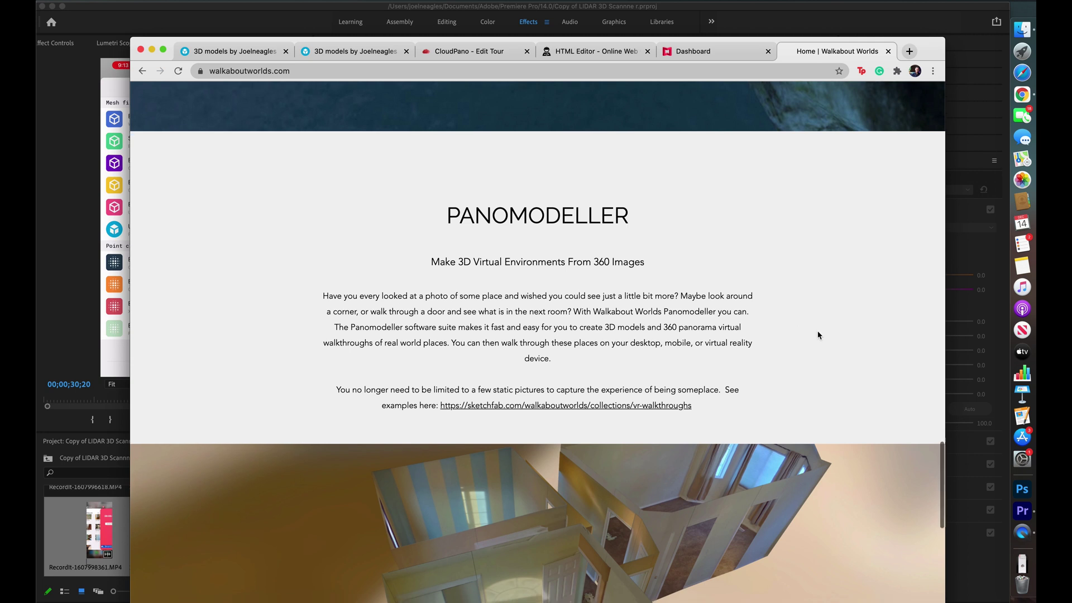
{"action": "scroll", "coordinate": [818, 334], "scroll_direction": "down", "scroll_amount": 3}
{"action": "scroll", "coordinate": [818, 335], "scroll_direction": "down", "scroll_amount": 4}
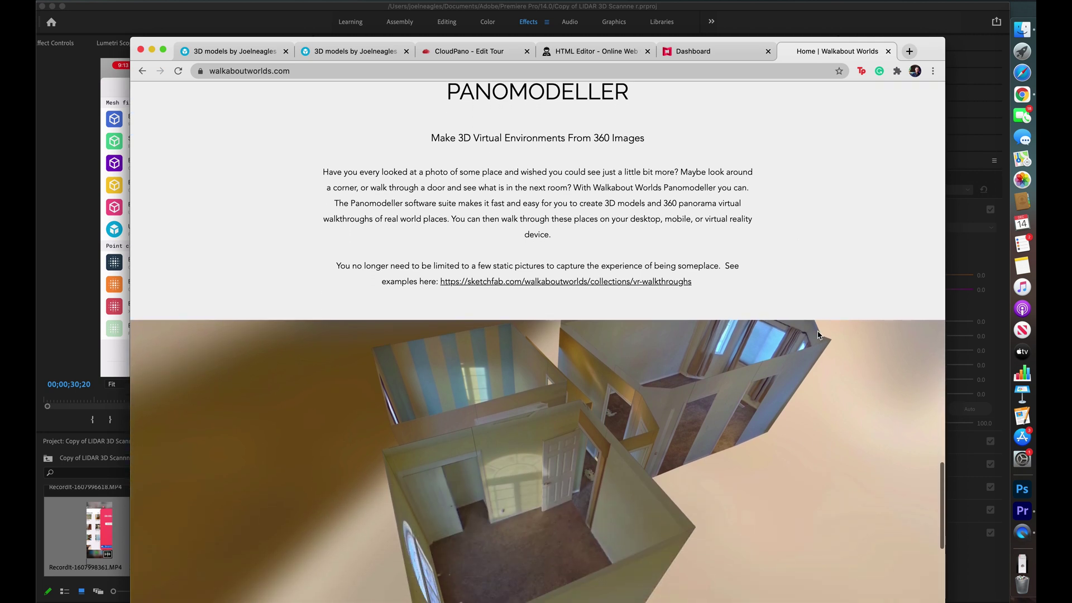
{"action": "scroll", "coordinate": [818, 335], "scroll_direction": "down", "scroll_amount": 2}
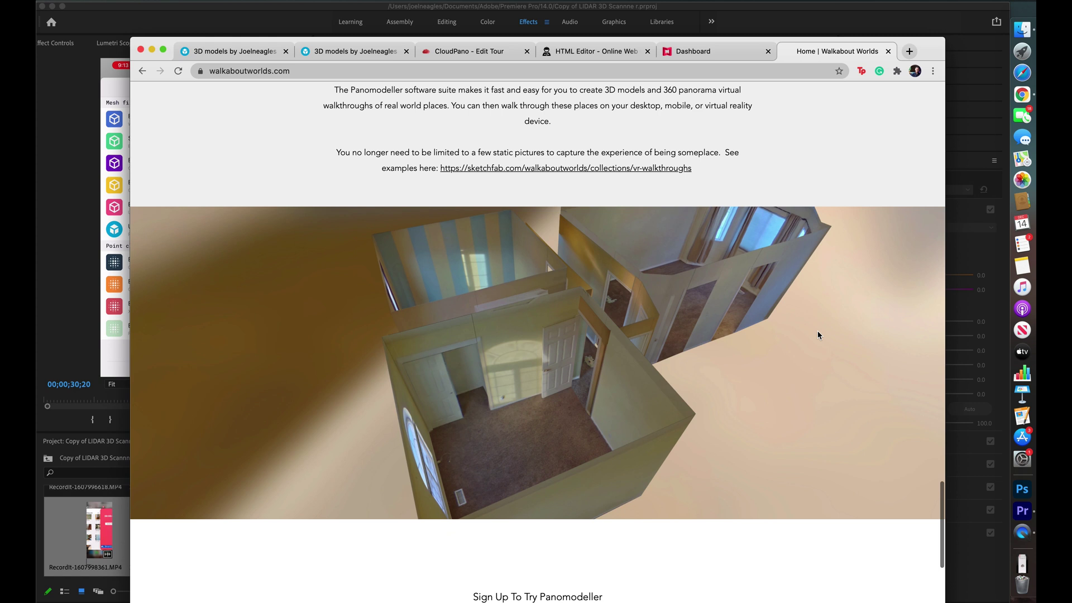
{"action": "scroll", "coordinate": [818, 334], "scroll_direction": "down", "scroll_amount": 3}
{"action": "scroll", "coordinate": [818, 334], "scroll_direction": "up", "scroll_amount": 7}
{"action": "scroll", "coordinate": [818, 335], "scroll_direction": "down", "scroll_amount": 14}
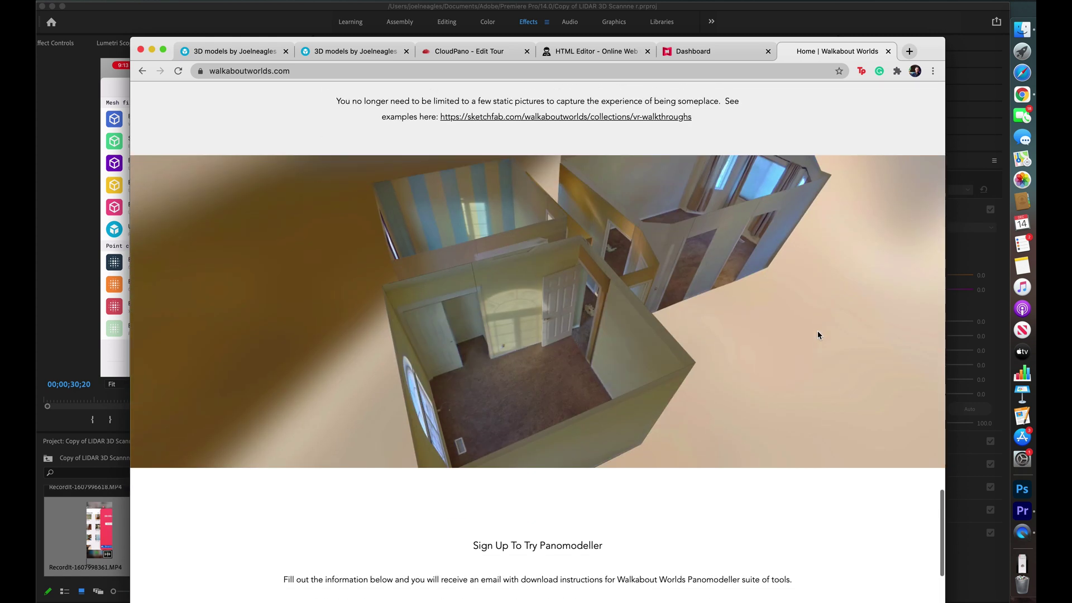
{"action": "scroll", "coordinate": [818, 335], "scroll_direction": "up", "scroll_amount": 3}
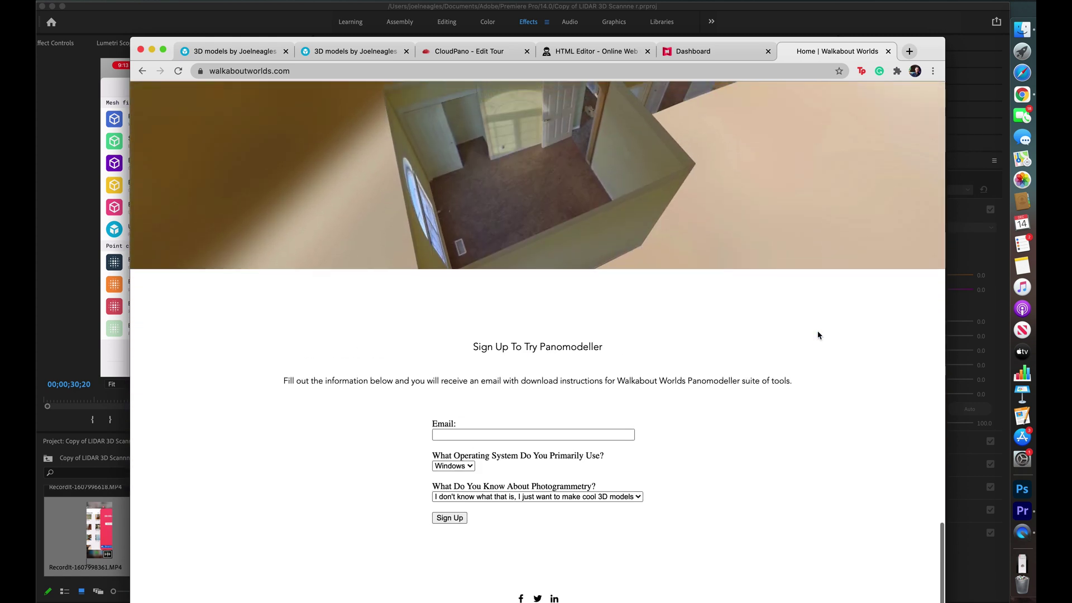
{"action": "scroll", "coordinate": [591, 478], "scroll_direction": "down", "scroll_amount": 3}
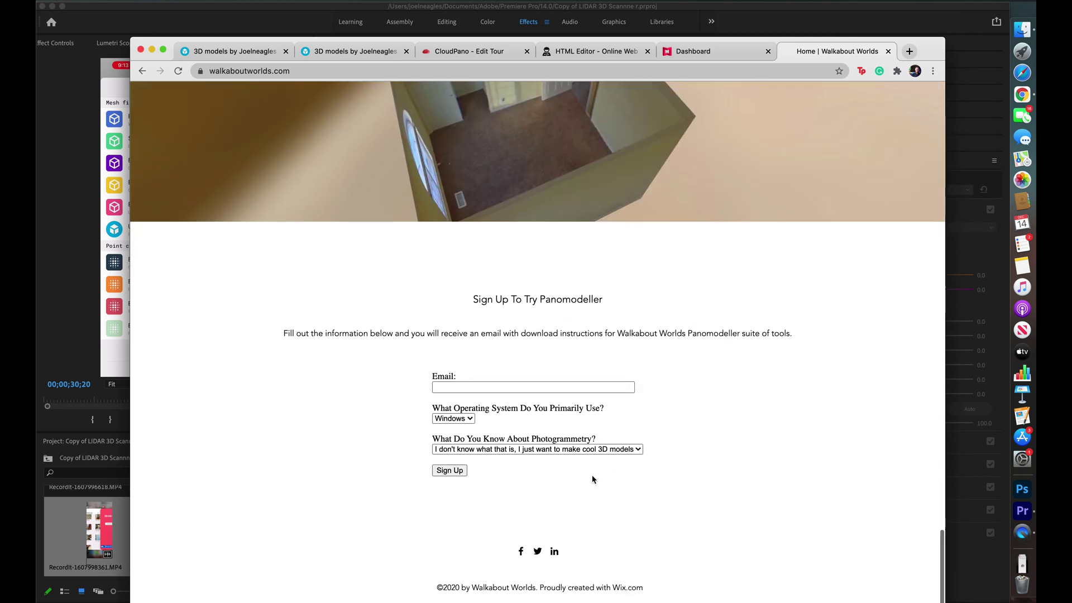
{"action": "scroll", "coordinate": [594, 479], "scroll_direction": "up", "scroll_amount": 4}
{"action": "scroll", "coordinate": [724, 356], "scroll_direction": "up", "scroll_amount": 7}
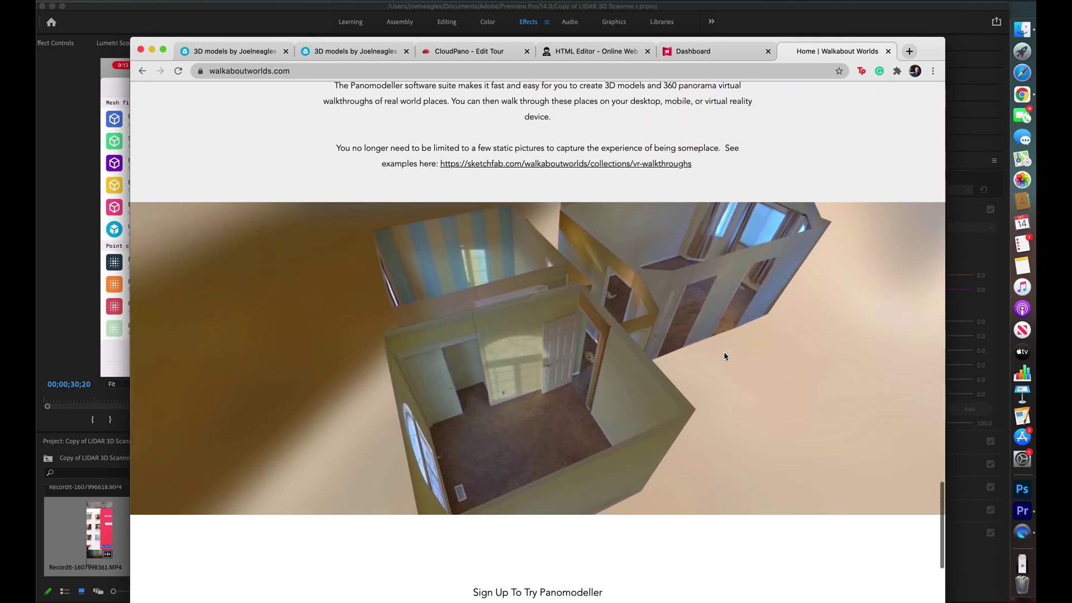
{"action": "scroll", "coordinate": [733, 275], "scroll_direction": "down", "scroll_amount": 6}
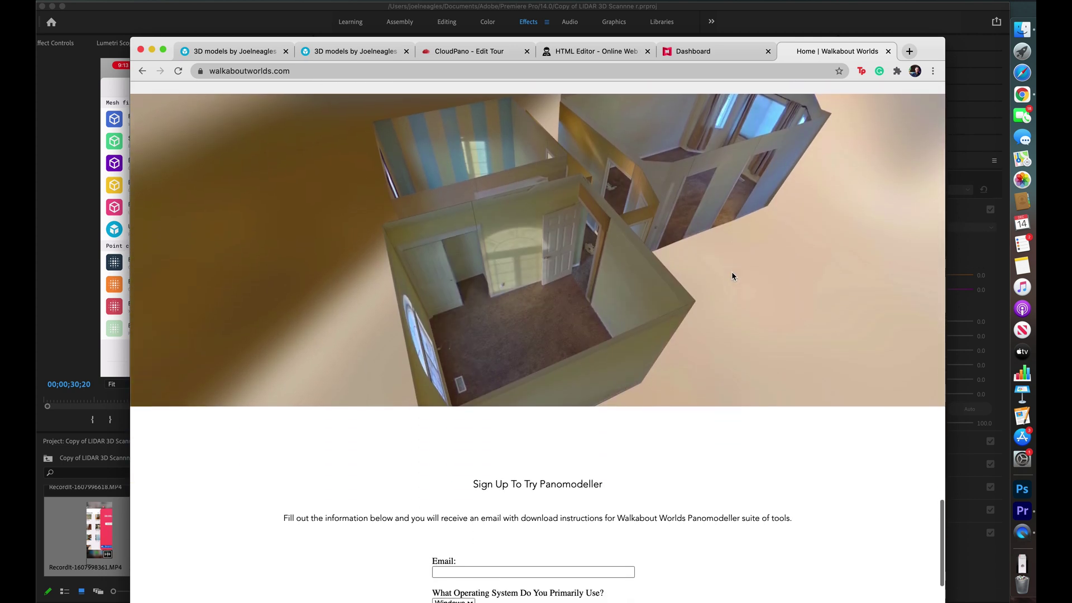
{"action": "scroll", "coordinate": [732, 275], "scroll_direction": "down", "scroll_amount": 3}
{"action": "scroll", "coordinate": [733, 275], "scroll_direction": "up", "scroll_amount": 8}
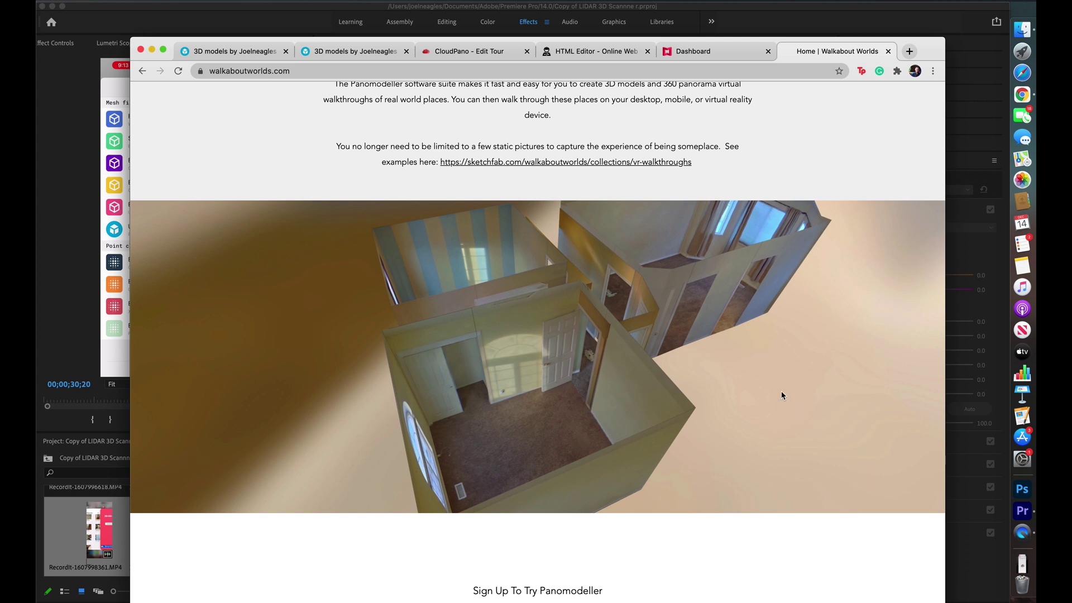
{"action": "scroll", "coordinate": [782, 395], "scroll_direction": "down", "scroll_amount": 2}
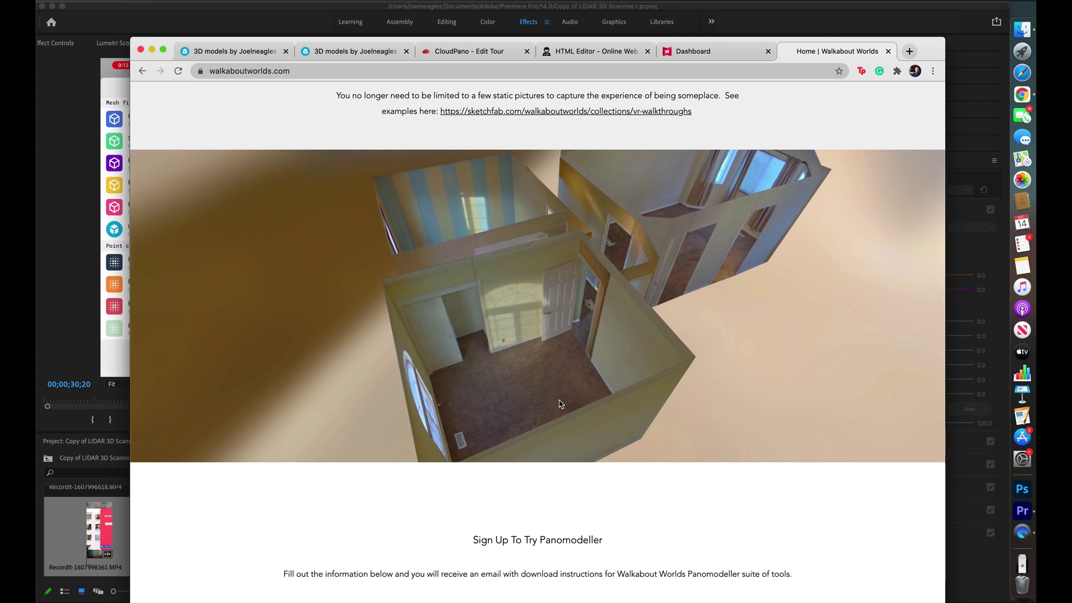
{"action": "scroll", "coordinate": [532, 413], "scroll_direction": "down", "scroll_amount": 4}
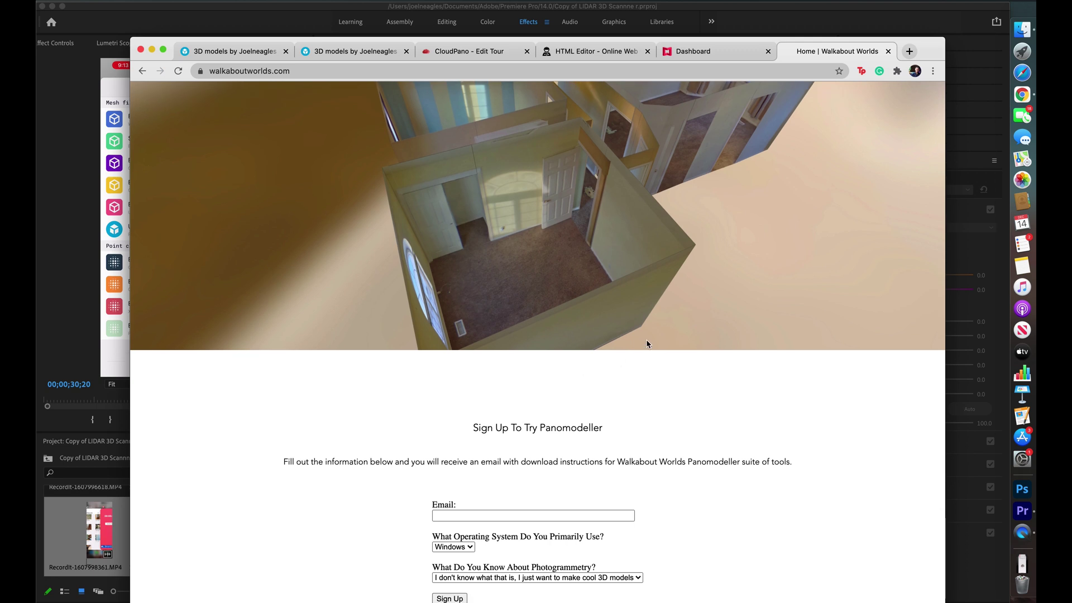
{"action": "scroll", "coordinate": [565, 268], "scroll_direction": "up", "scroll_amount": 4}
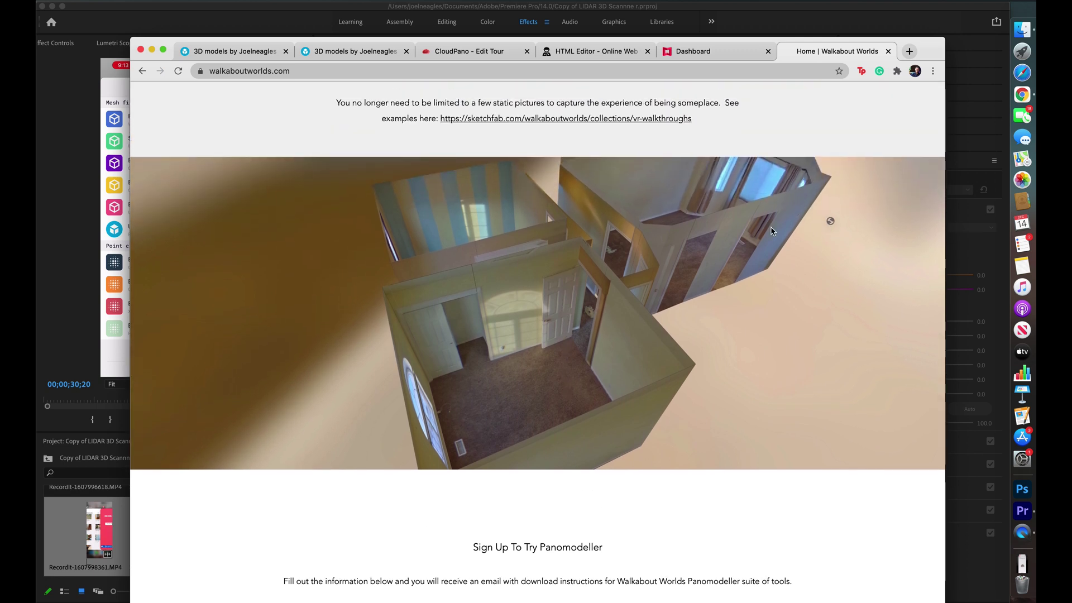
{"action": "scroll", "coordinate": [626, 406], "scroll_direction": "down", "scroll_amount": 5}
{"action": "scroll", "coordinate": [625, 406], "scroll_direction": "up", "scroll_amount": 2}
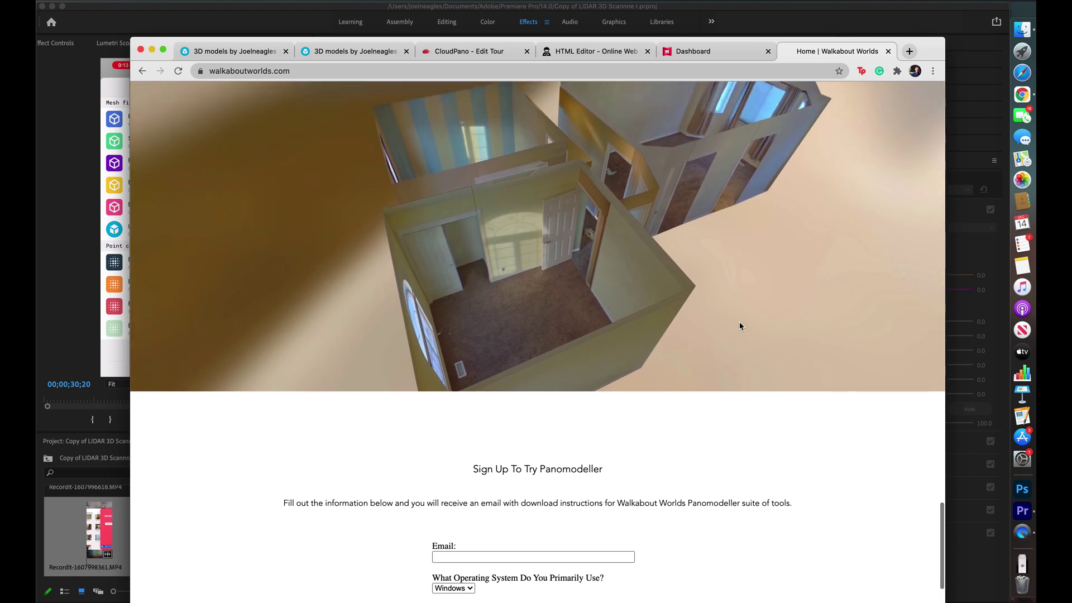
{"action": "scroll", "coordinate": [740, 325], "scroll_direction": "up", "scroll_amount": 5}
{"action": "scroll", "coordinate": [740, 325], "scroll_direction": "down", "scroll_amount": 4}
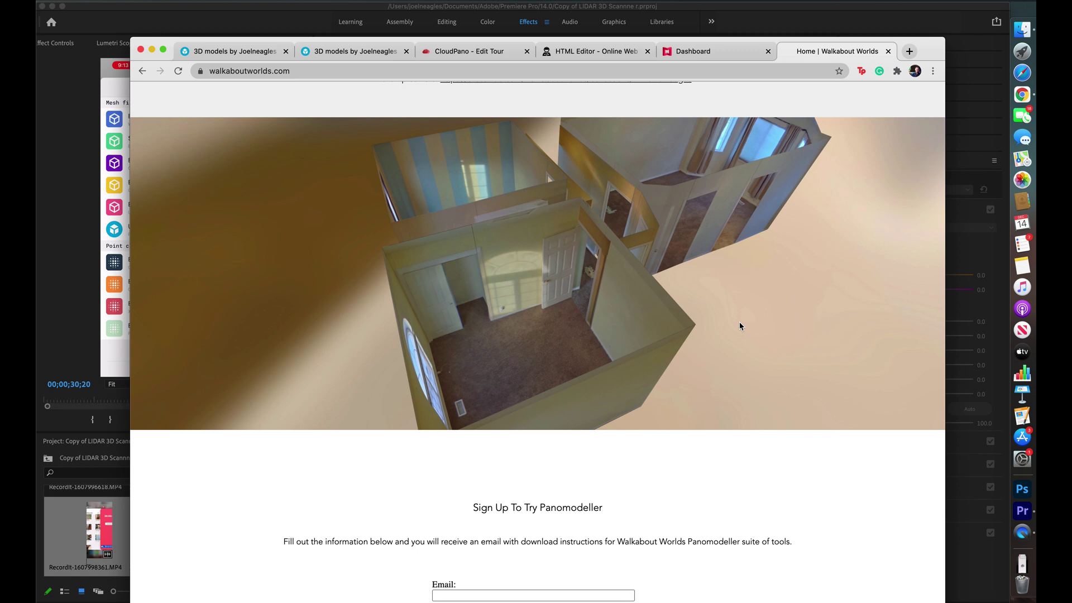
{"action": "scroll", "coordinate": [660, 385], "scroll_direction": "down", "scroll_amount": 5}
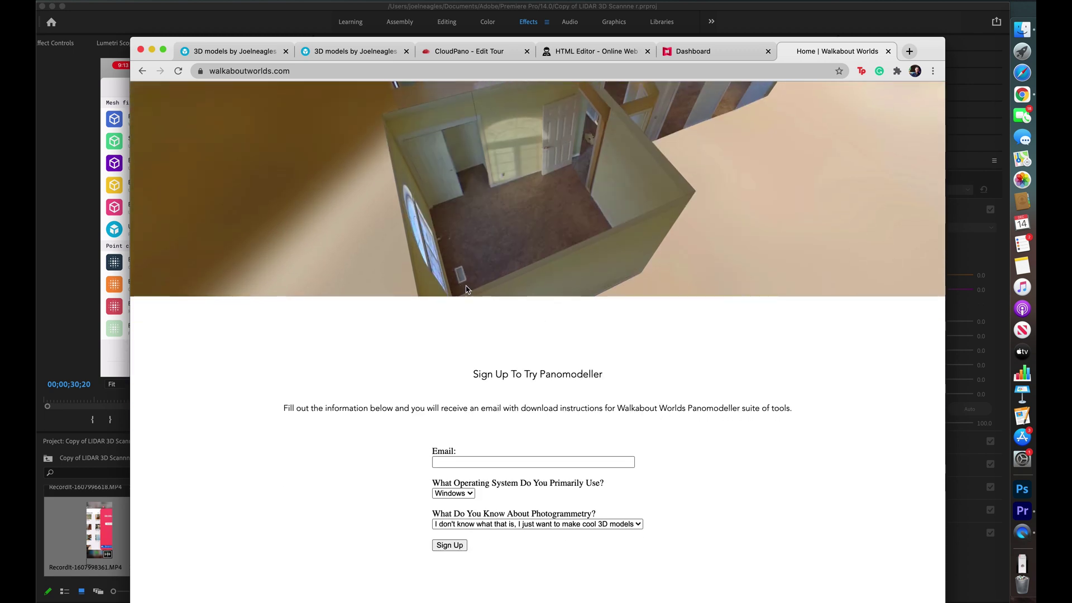
{"action": "scroll", "coordinate": [467, 290], "scroll_direction": "up", "scroll_amount": 3}
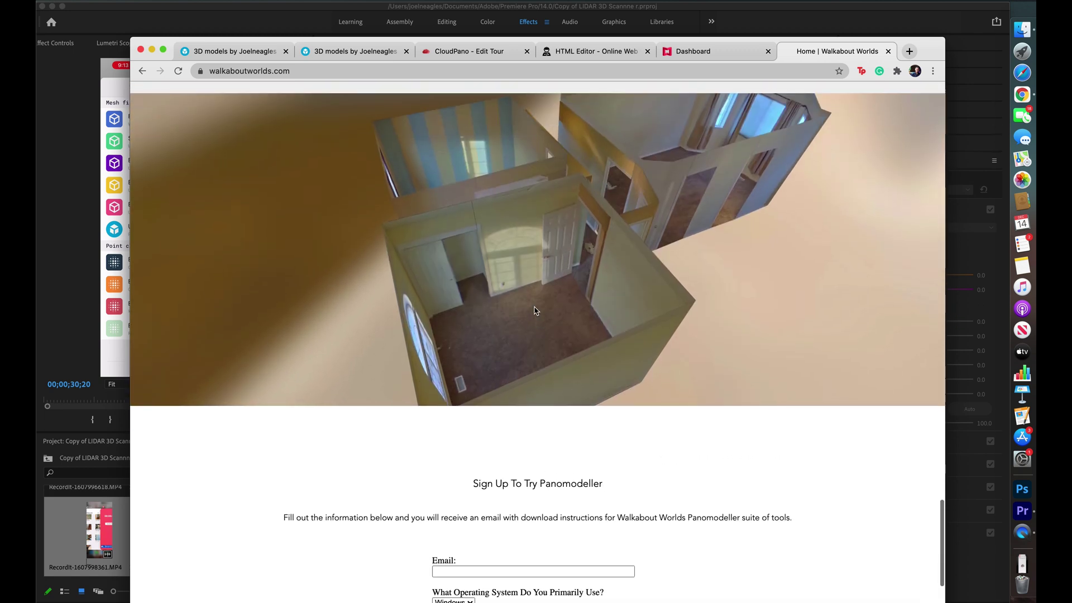
{"action": "left_click", "coordinate": [501, 56]}
Open the fridge's 3D Model hotspot to display the embedded 'New new' model
{"action": "mouse_move", "coordinate": [647, 353]}
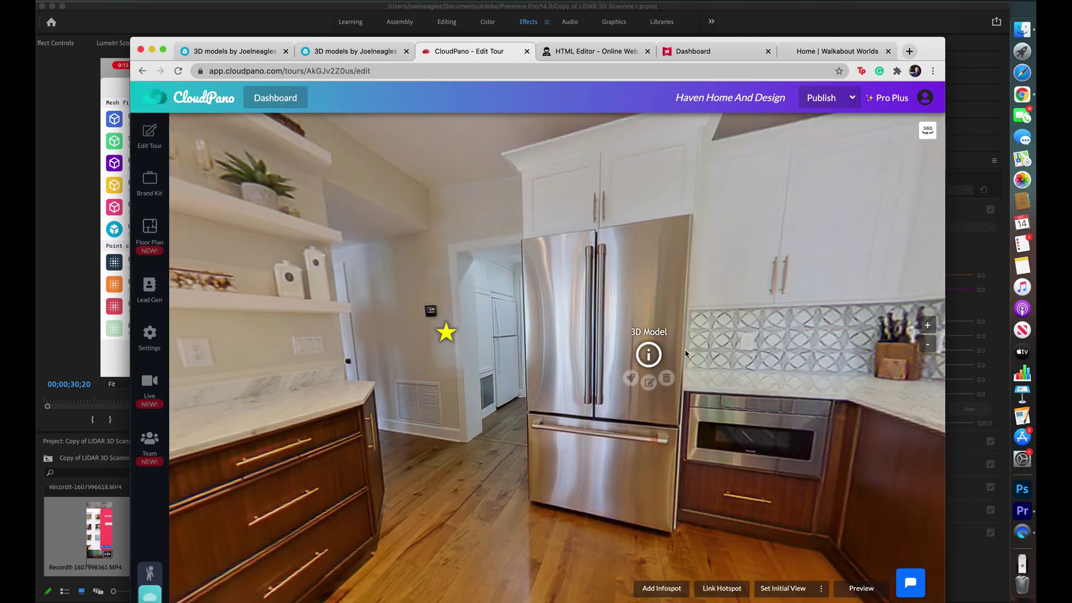
{"action": "left_click", "coordinate": [631, 381]}
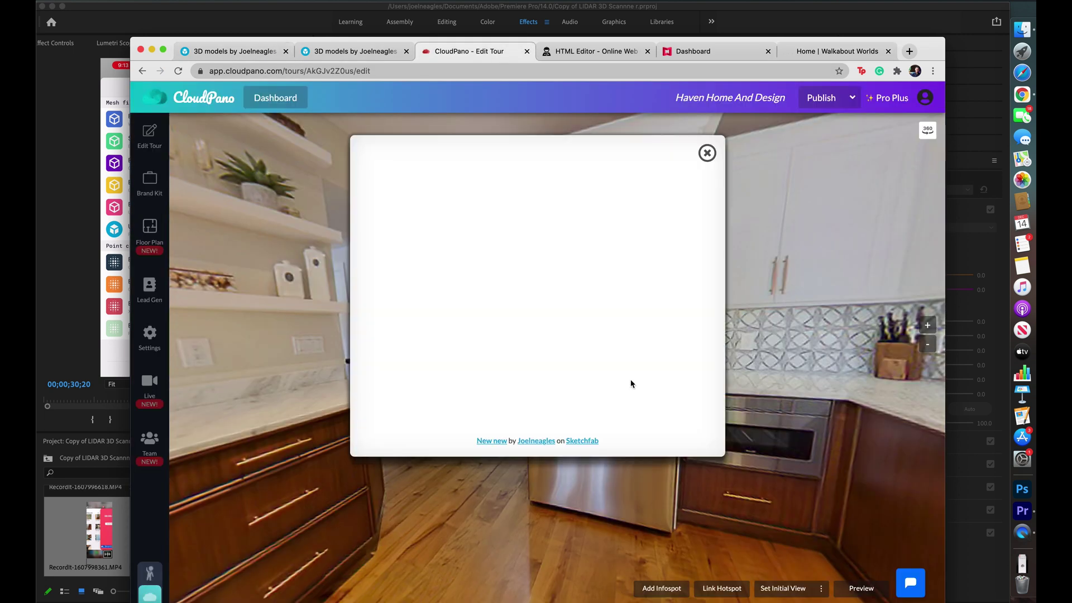